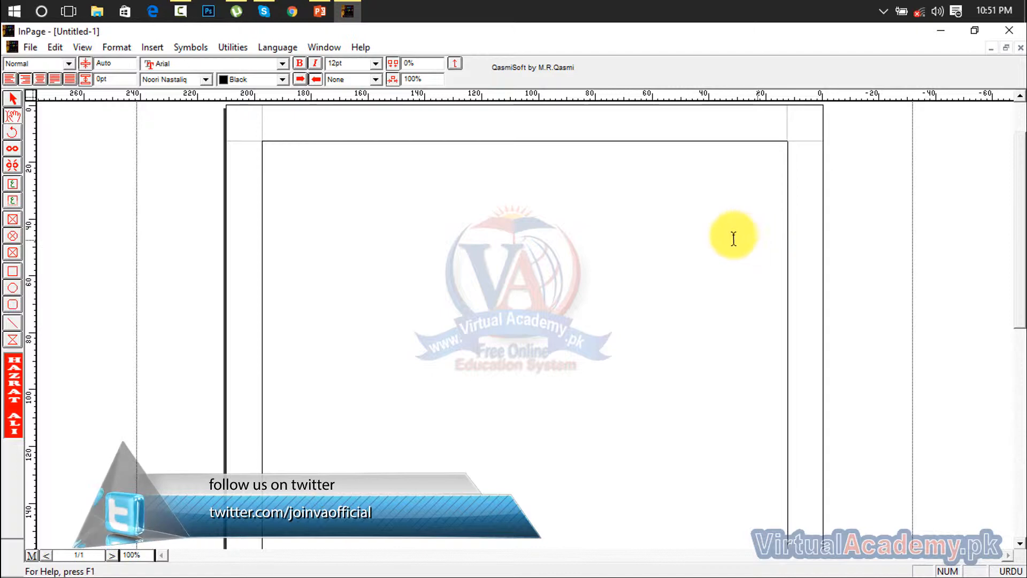
- Insert 5 new pages into the document
{"action": "left_click", "coordinate": [151, 49]}
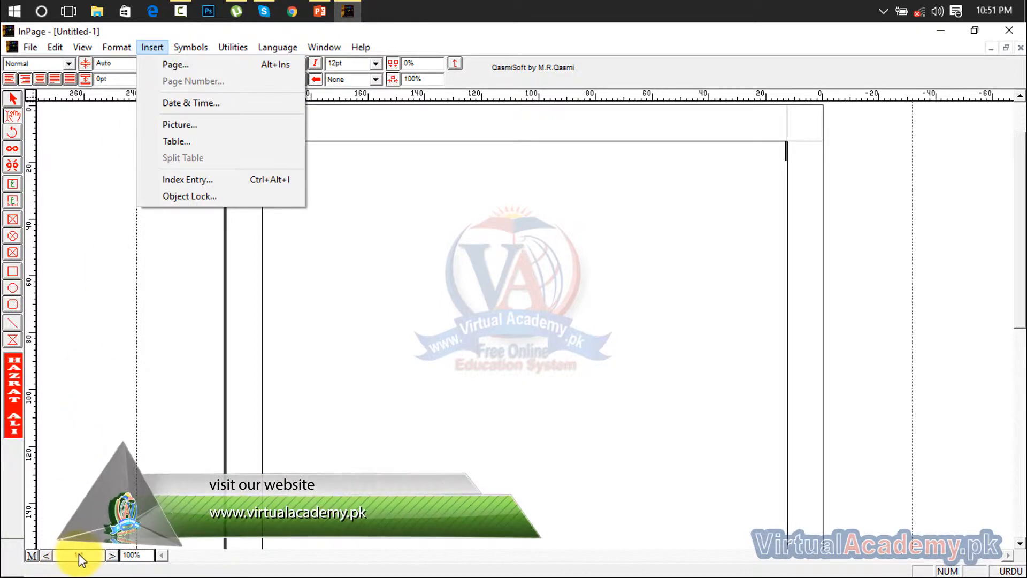
{"action": "left_click", "coordinate": [178, 64]}
{"action": "type", "text": "5"}
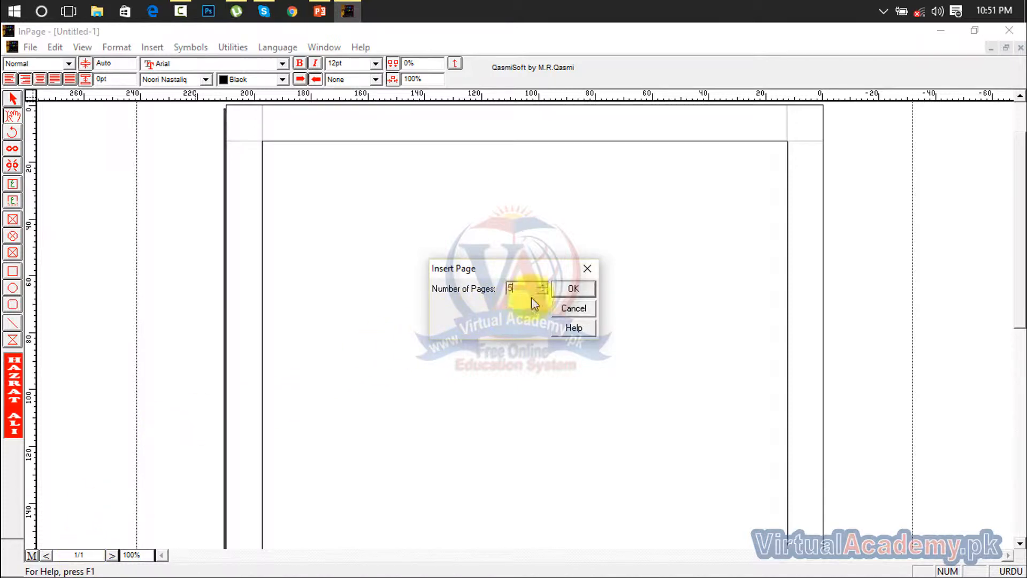
{"action": "left_click", "coordinate": [574, 290]}
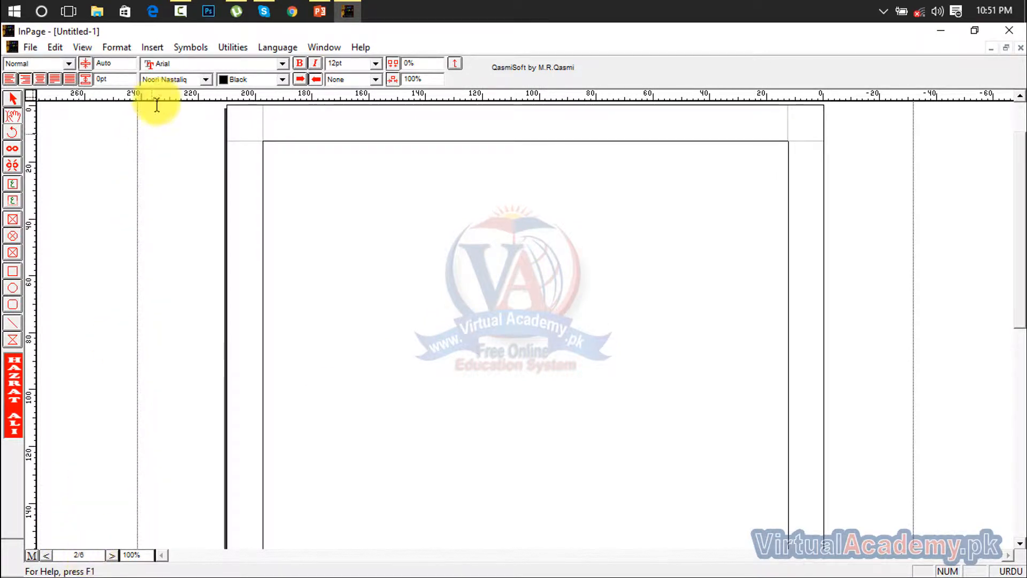
{"action": "left_click", "coordinate": [154, 47]}
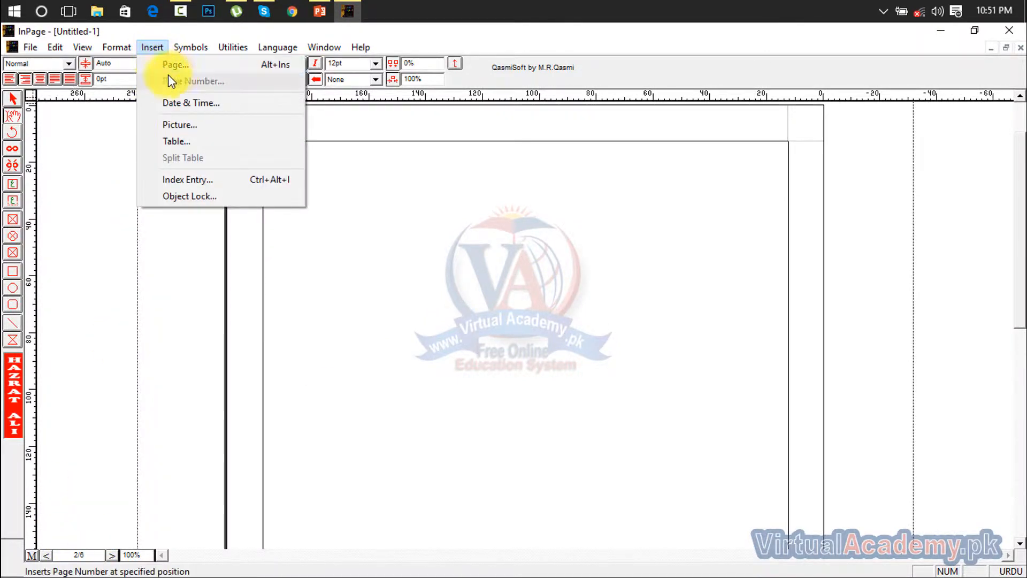
{"action": "left_click", "coordinate": [382, 329]}
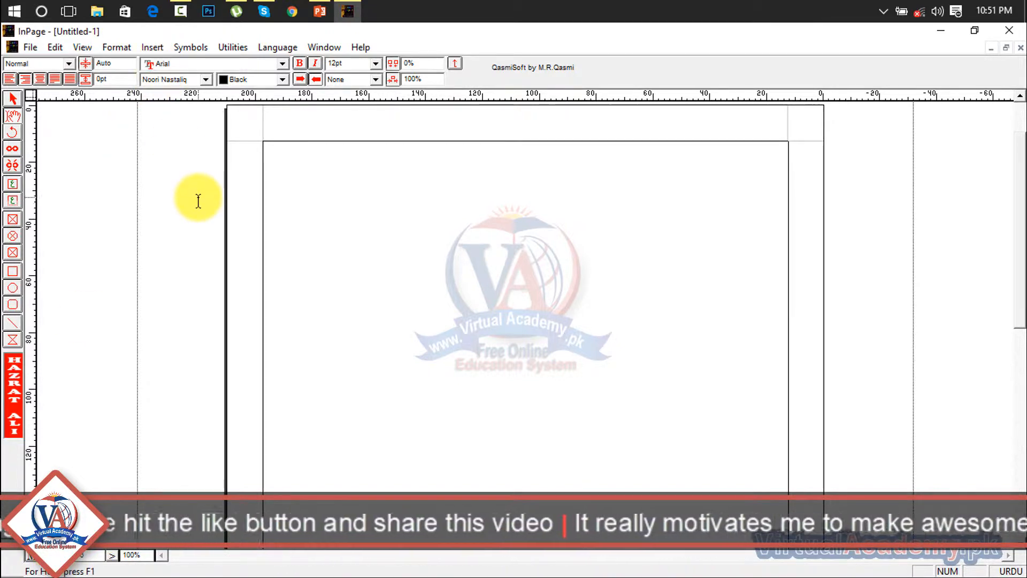
{"action": "left_click", "coordinate": [124, 48]}
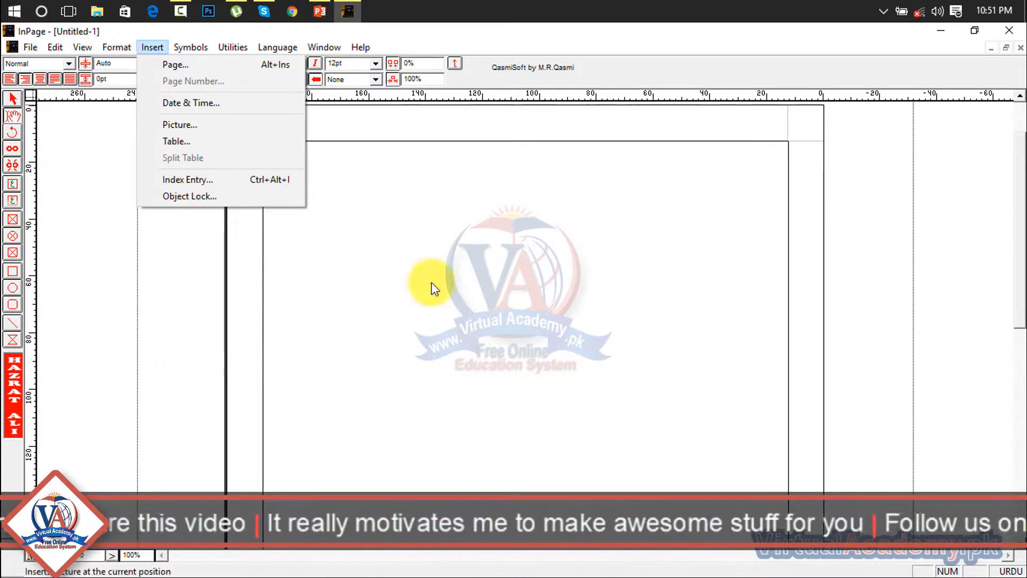
{"action": "left_click", "coordinate": [475, 344]}
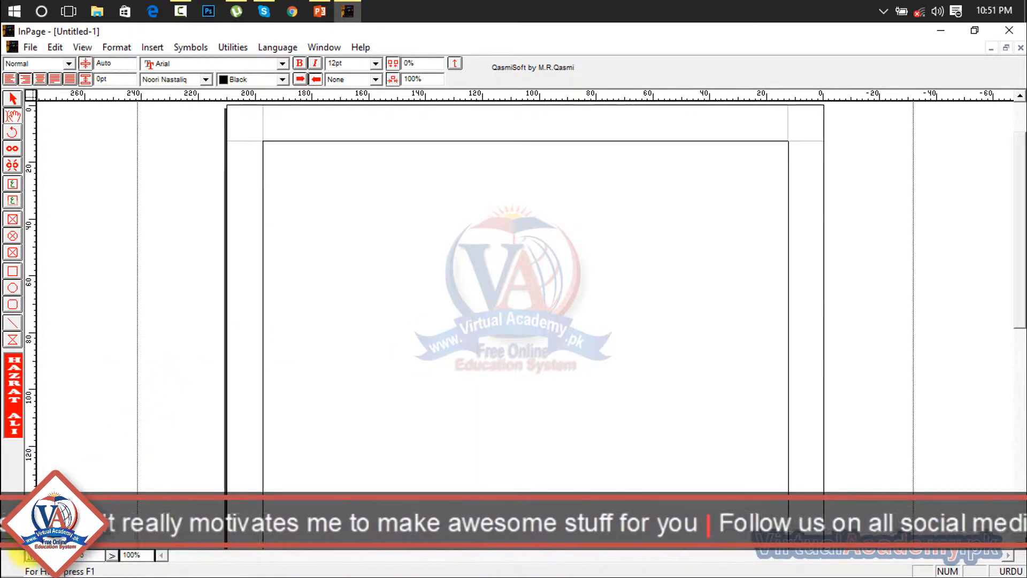
- Open the master page and draw a text box about 52 mm wide centrally along the top margin line
{"action": "left_click", "coordinate": [29, 557]}
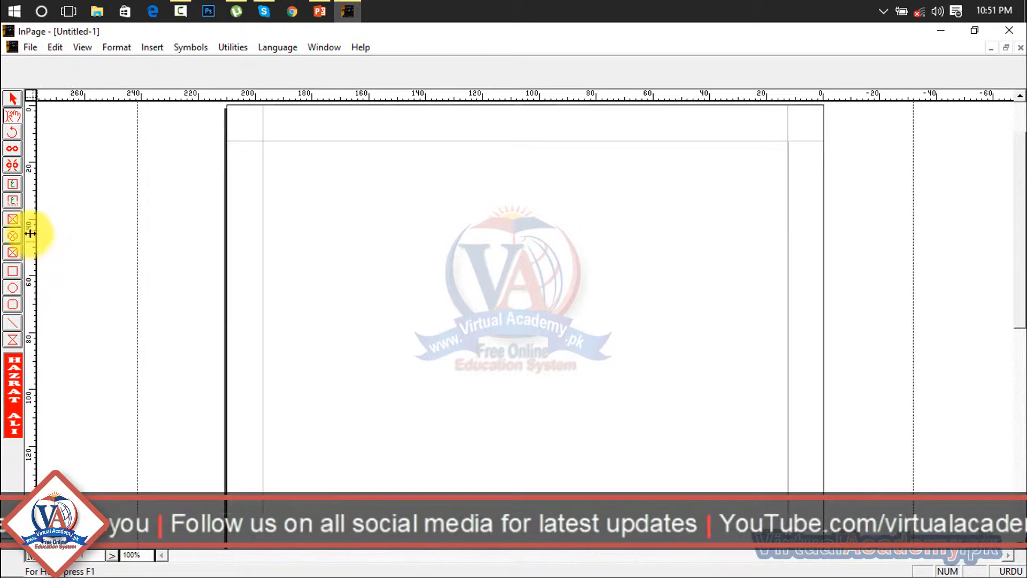
{"action": "left_click", "coordinate": [13, 202]}
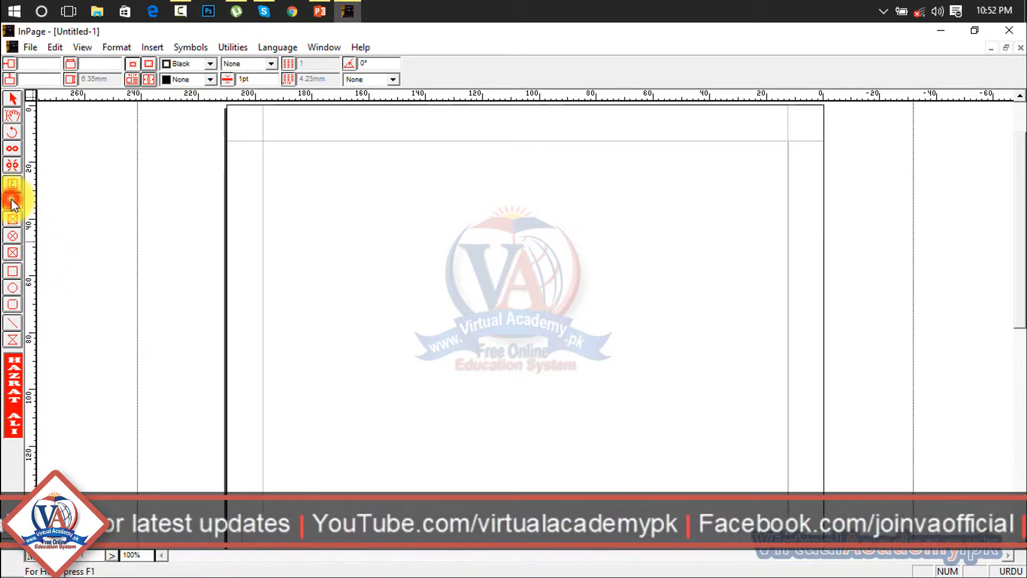
{"action": "left_click_drag", "start_coordinate": [431, 140], "coordinate": [578, 165]}
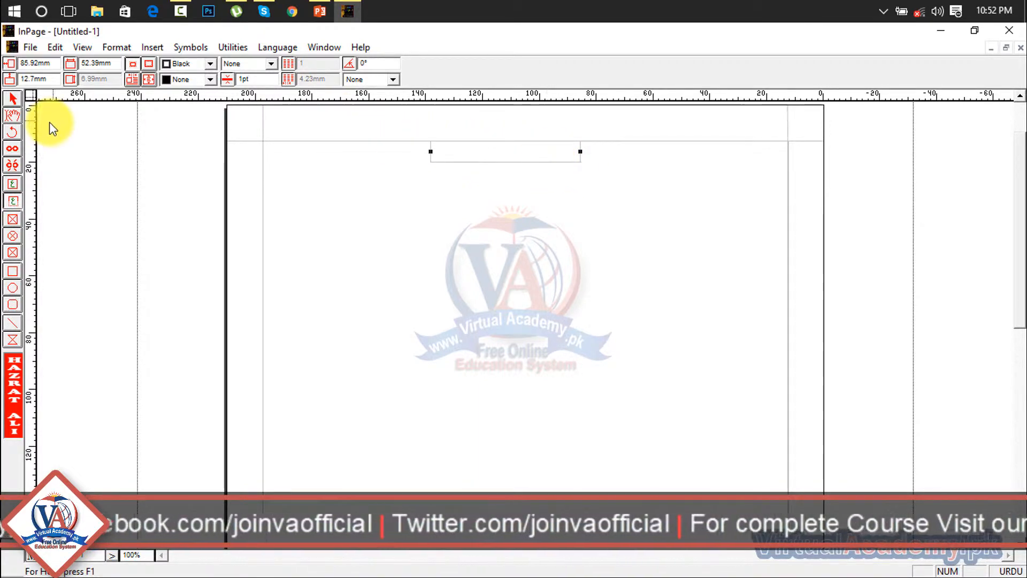
- Insert an automatic page number into the new text box on the master page
{"action": "left_click", "coordinate": [16, 119]}
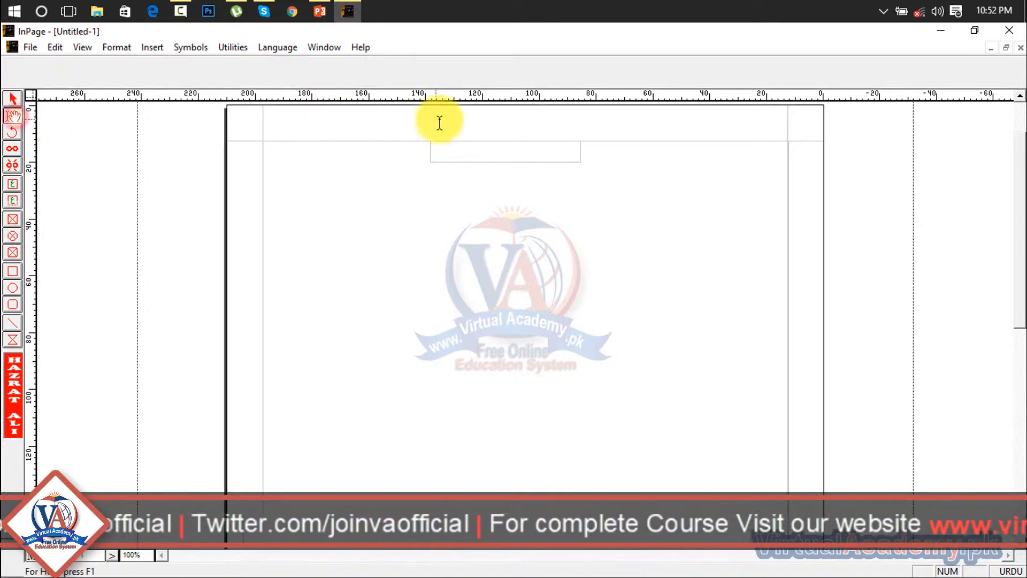
{"action": "left_click", "coordinate": [471, 151]}
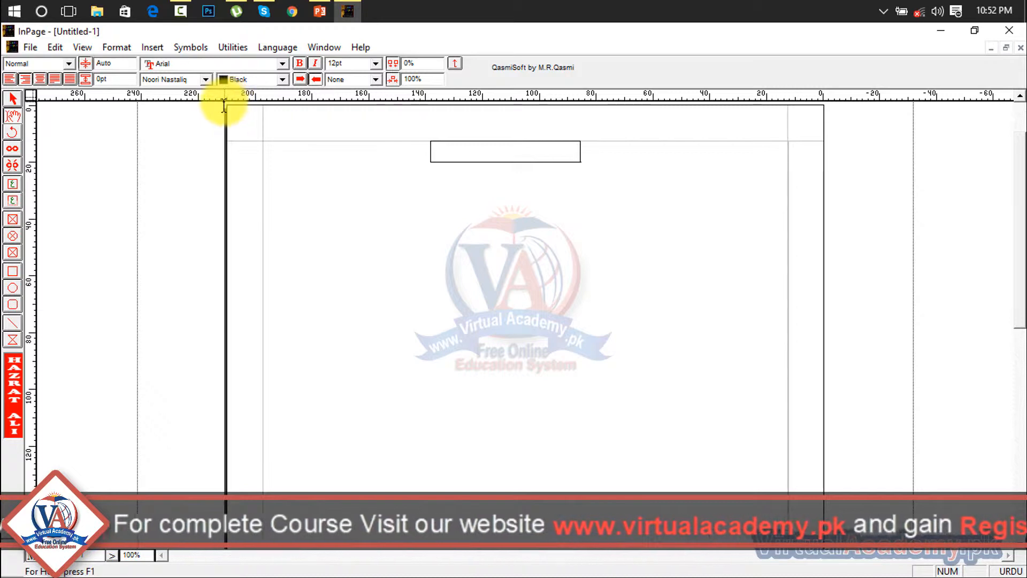
{"action": "left_click", "coordinate": [152, 47]}
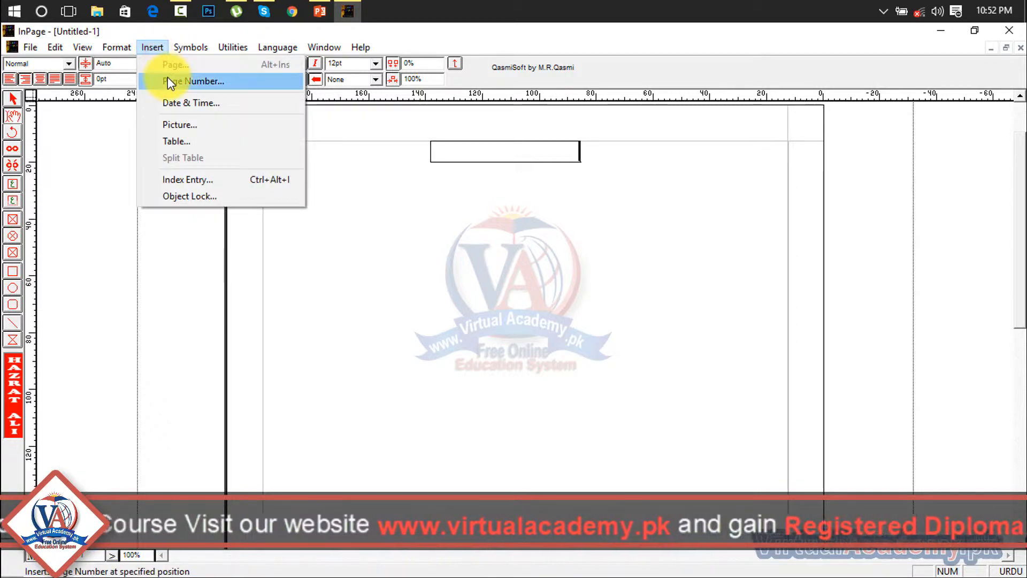
{"action": "left_click", "coordinate": [168, 78]}
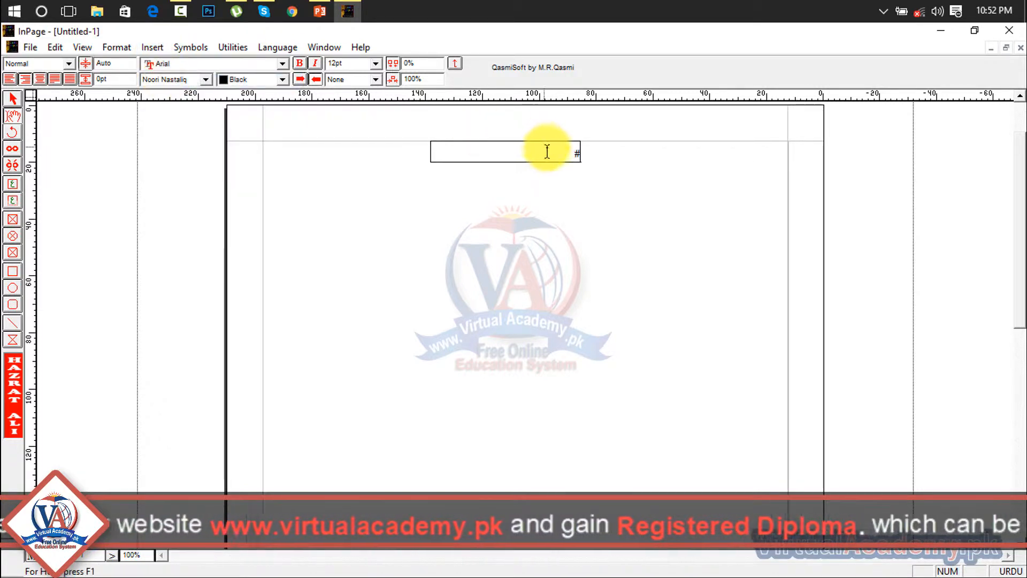
- Set the page number symbol's font size to 24pt and centre it in its text box
{"action": "left_click_drag", "start_coordinate": [547, 151], "coordinate": [605, 152]}
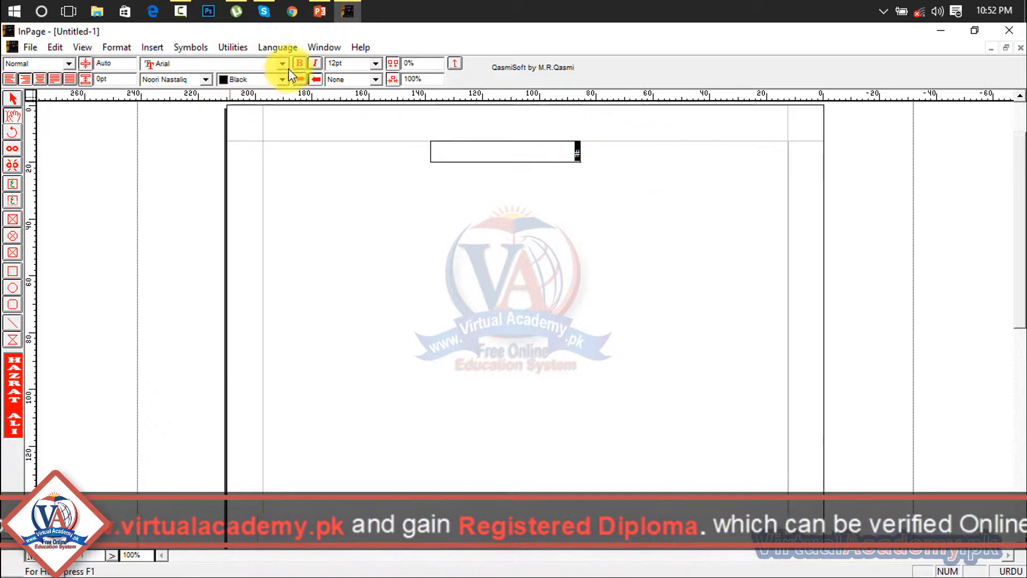
{"action": "left_click", "coordinate": [377, 63]}
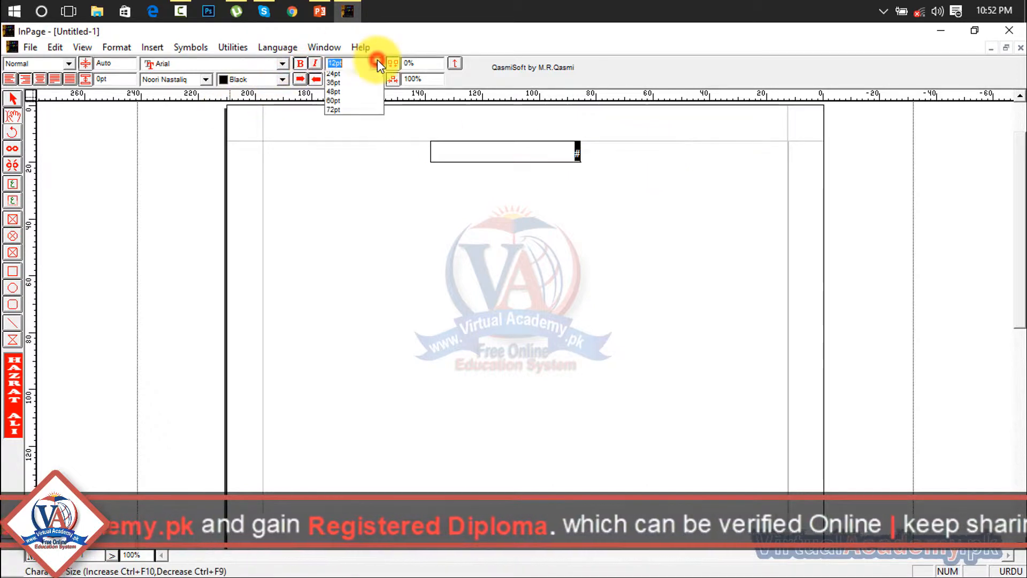
{"action": "left_click", "coordinate": [348, 135]}
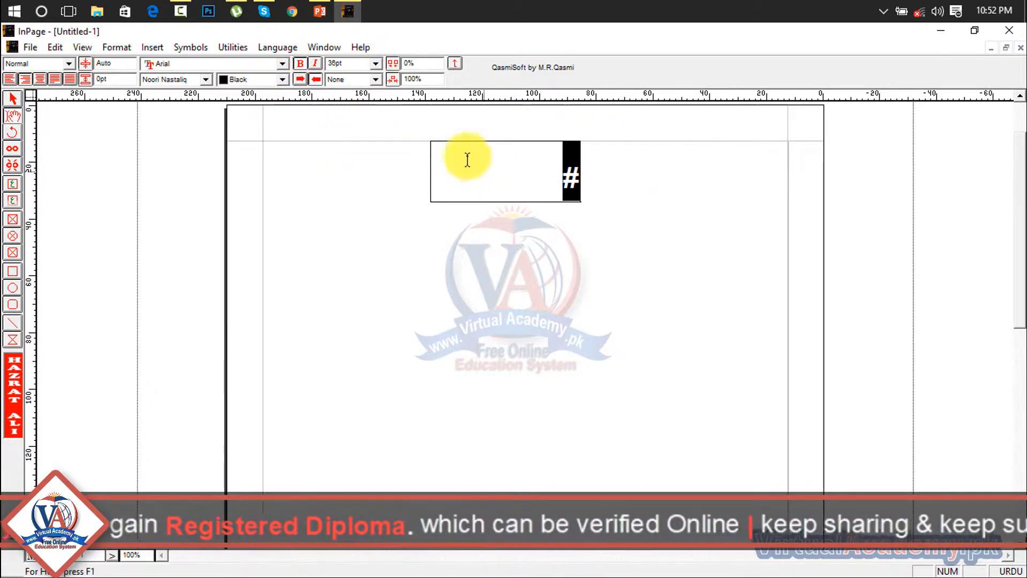
{"action": "left_click", "coordinate": [376, 64]}
{"action": "left_click", "coordinate": [358, 112]}
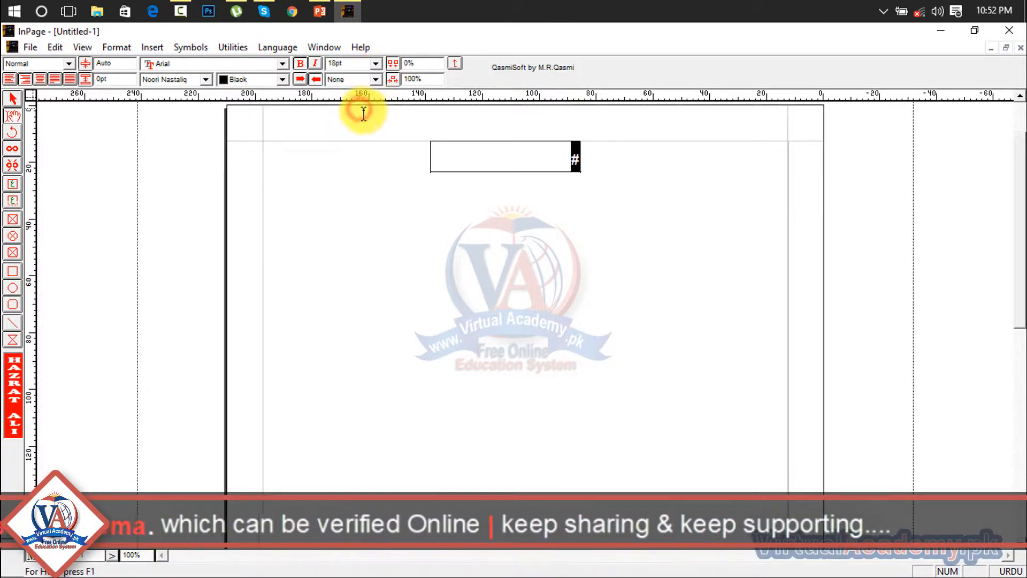
{"action": "left_click", "coordinate": [376, 63]}
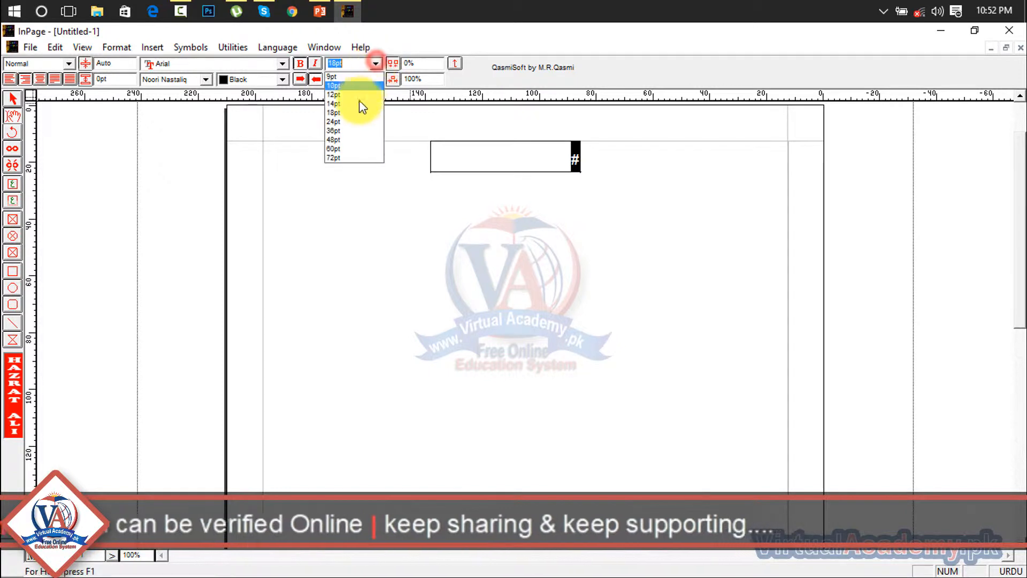
{"action": "left_click", "coordinate": [351, 122]}
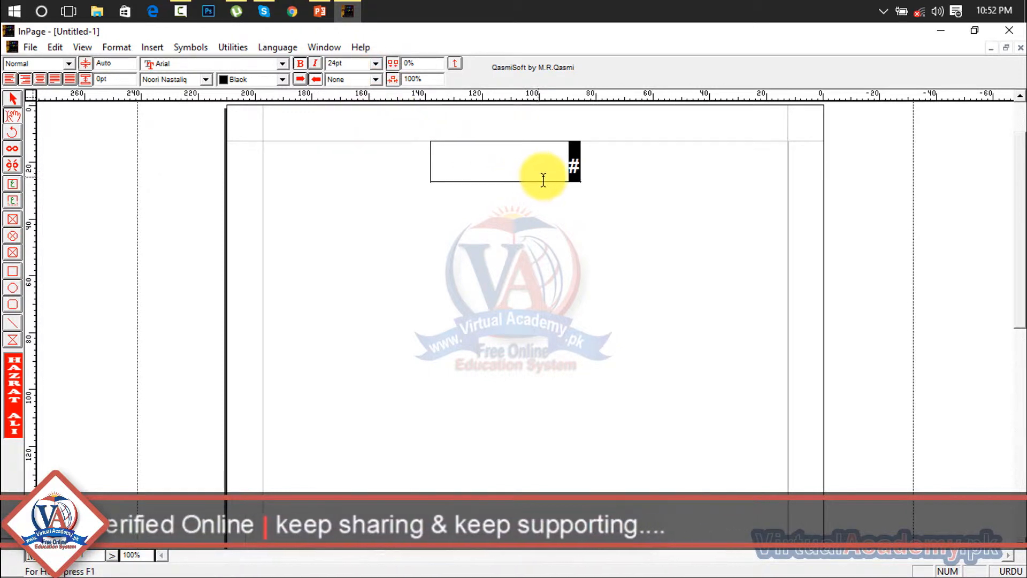
{"action": "left_click", "coordinate": [42, 80]}
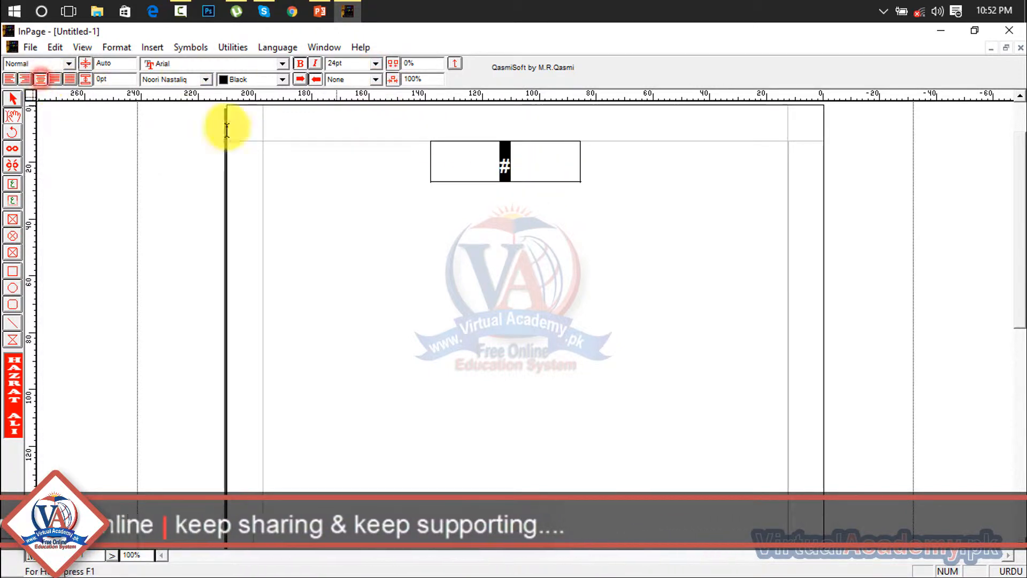
- Leave the master page and browse the document pages to check their page numbers
{"action": "left_click", "coordinate": [32, 557]}
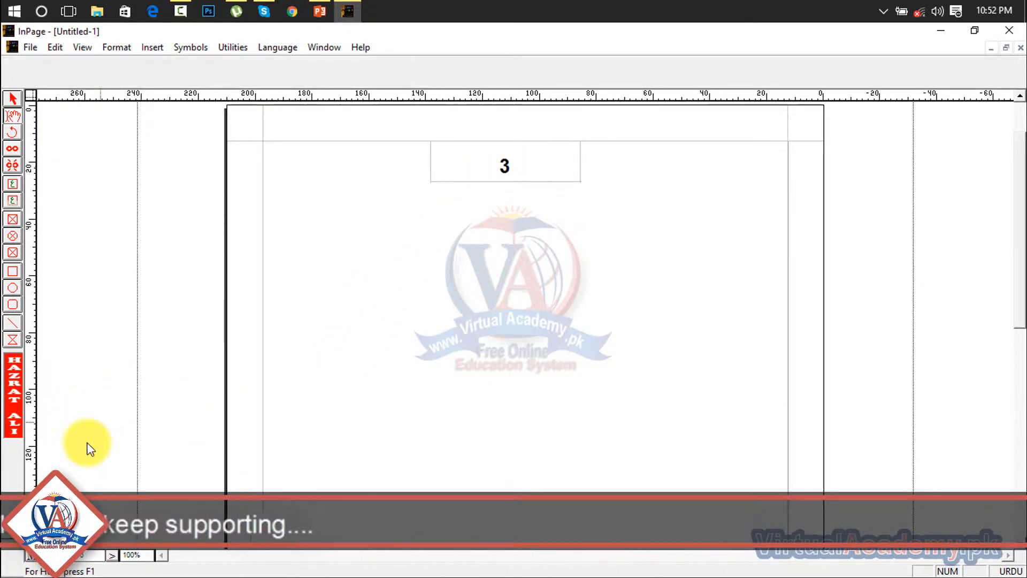
{"action": "left_click", "coordinate": [46, 555]}
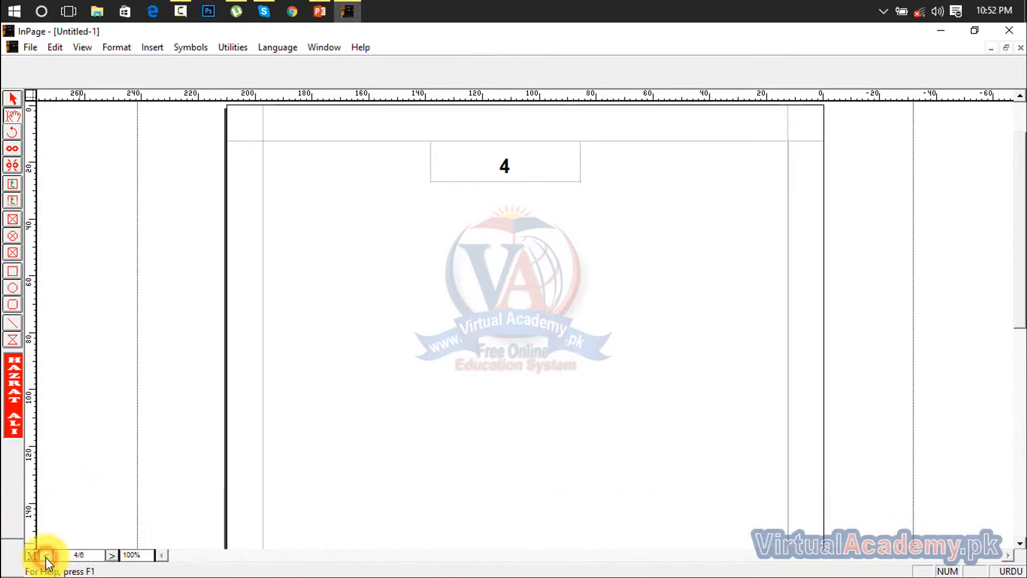
{"action": "left_click", "coordinate": [110, 555]}
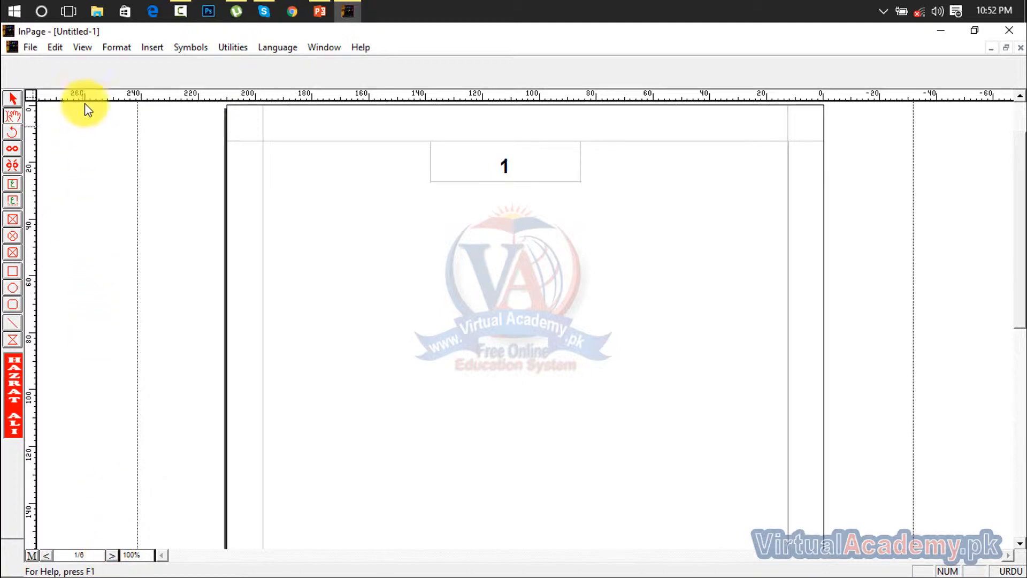
{"action": "left_click", "coordinate": [150, 47]}
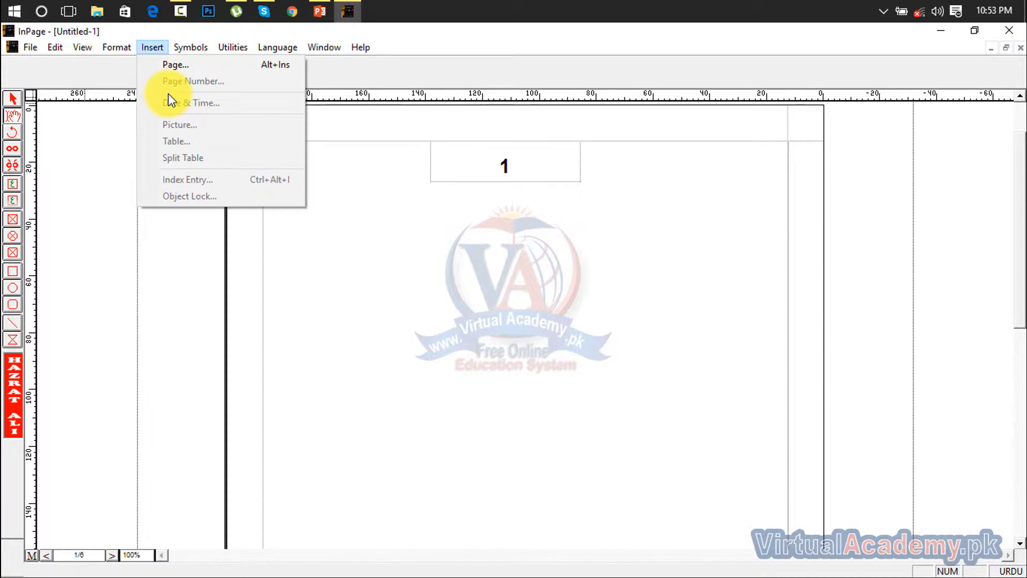
{"action": "left_click", "coordinate": [559, 364]}
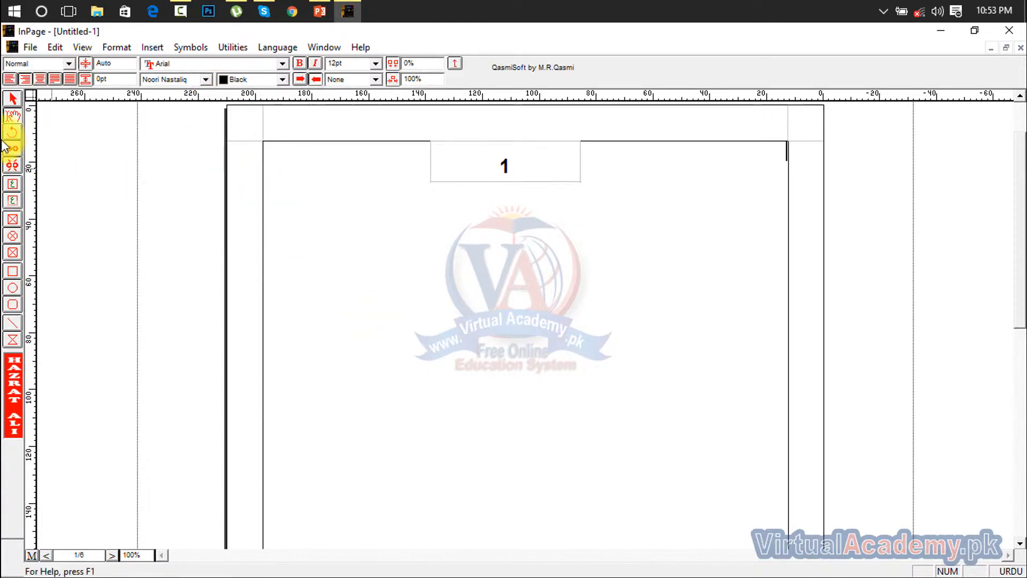
{"action": "left_click", "coordinate": [13, 99]}
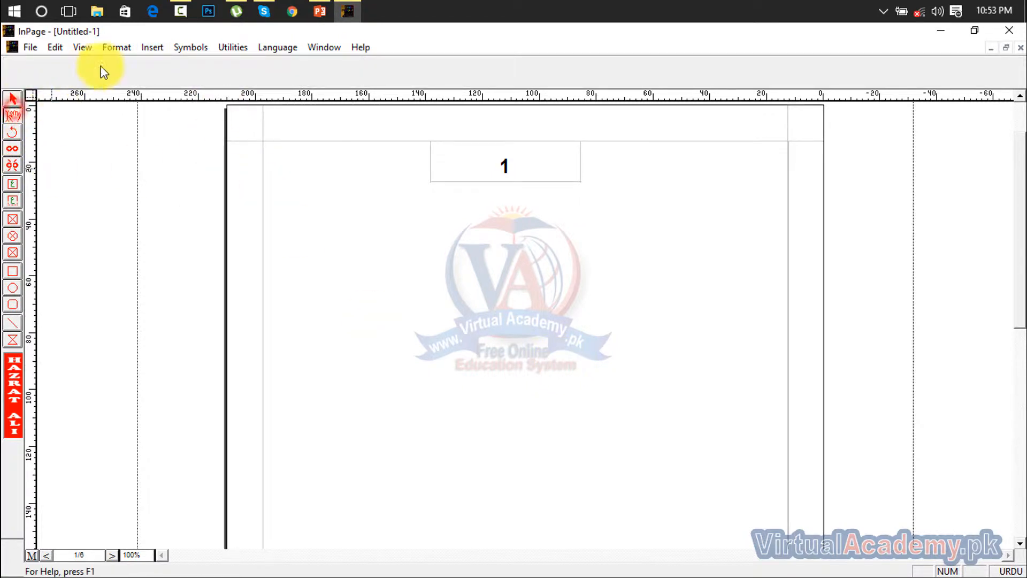
{"action": "left_click", "coordinate": [155, 46]}
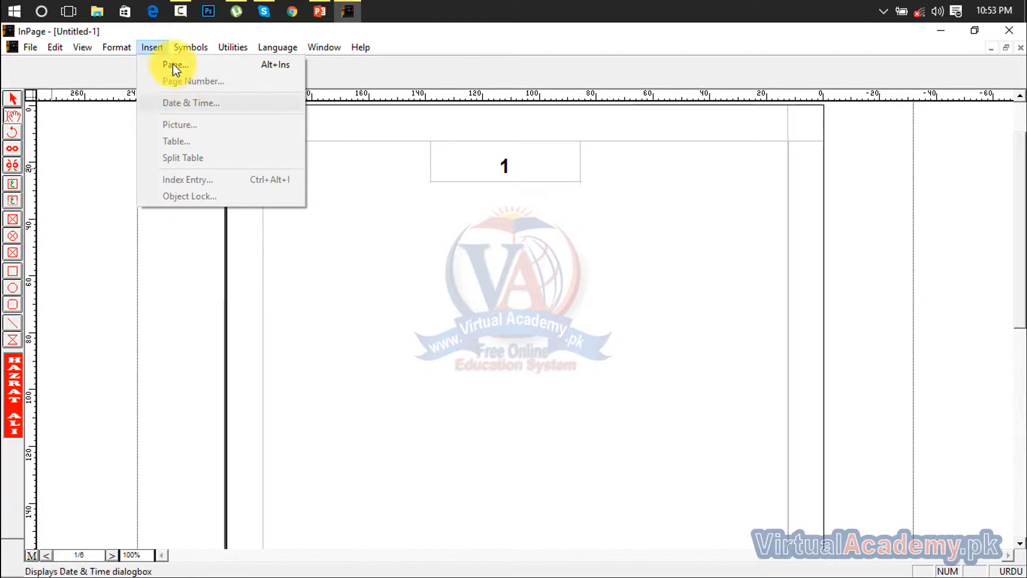
{"action": "left_click", "coordinate": [11, 103]}
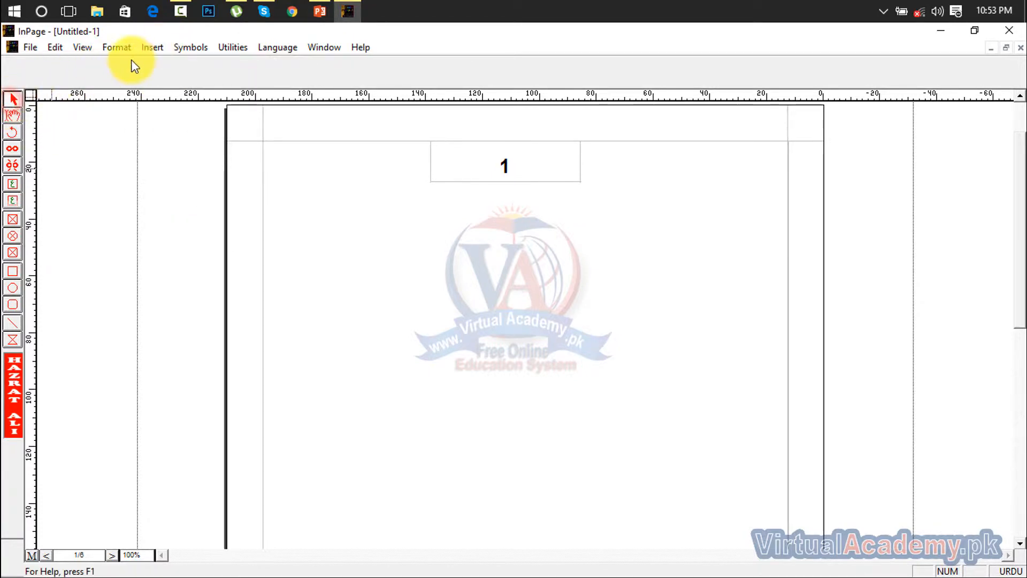
{"action": "left_click", "coordinate": [152, 46]}
{"action": "left_click", "coordinate": [464, 374]}
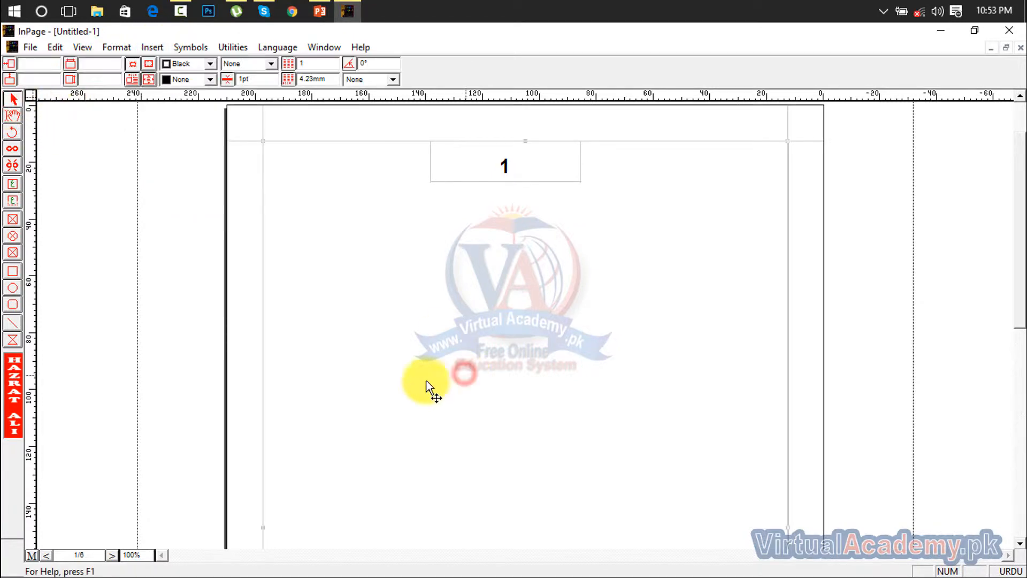
- Reopen the master page and draw a second text box at the upper-left margin corner, beside the page number box
{"action": "left_click", "coordinate": [33, 555]}
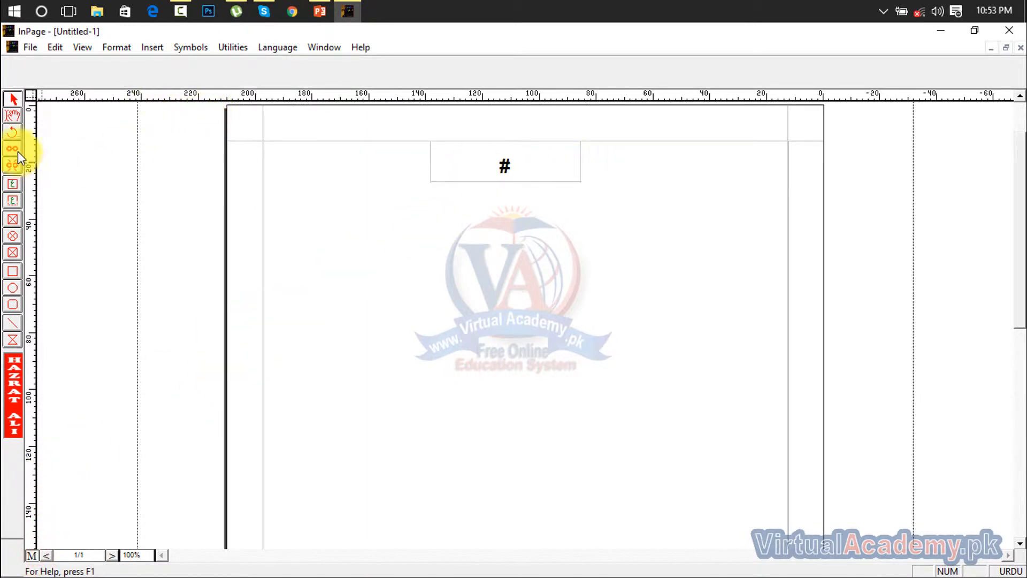
{"action": "left_click", "coordinate": [16, 204]}
{"action": "left_click_drag", "start_coordinate": [264, 142], "coordinate": [383, 176]}
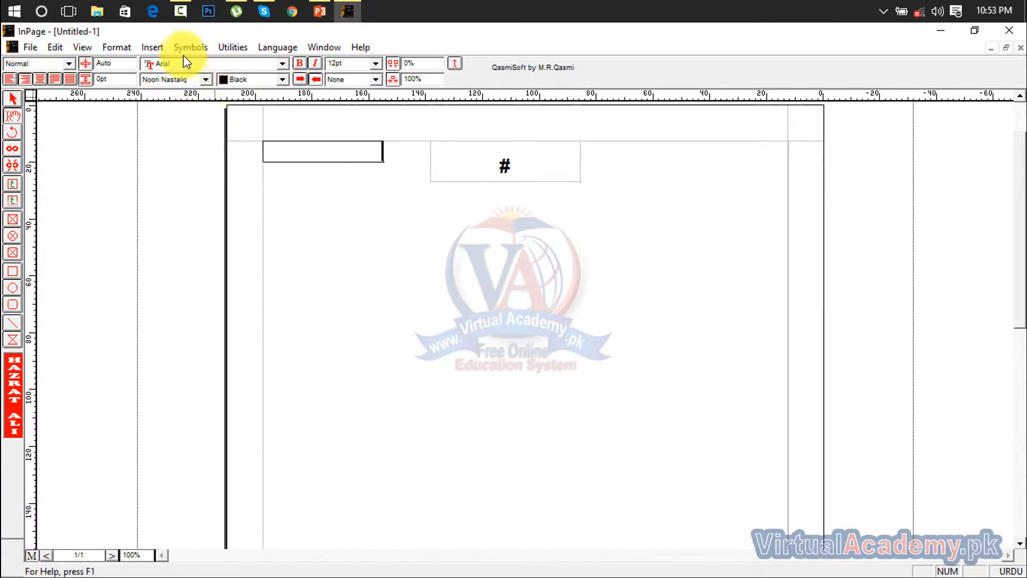
- Try to insert the date and time into the upper-left text box on the master page
{"action": "left_click", "coordinate": [152, 47]}
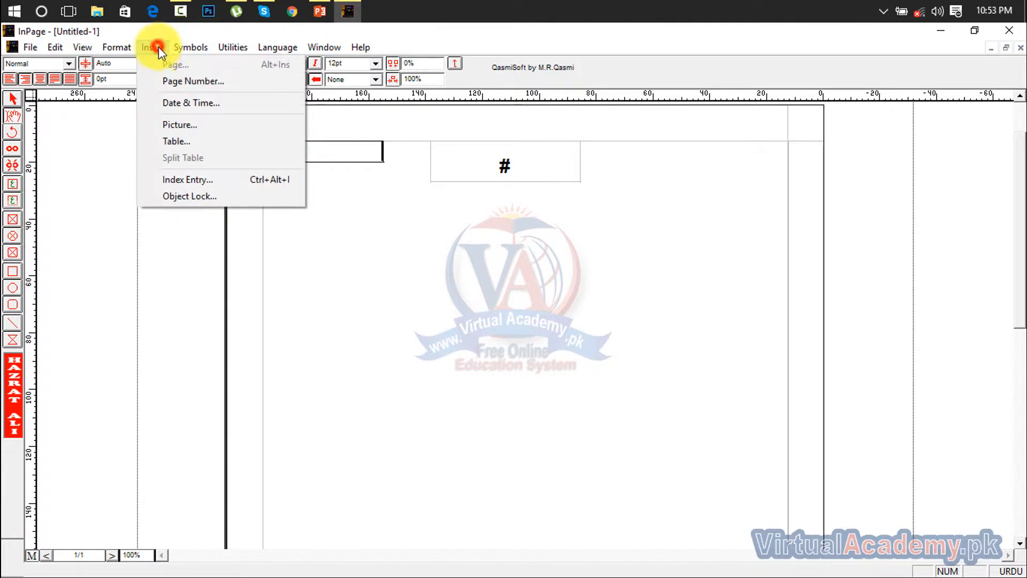
{"action": "left_click", "coordinate": [177, 101]}
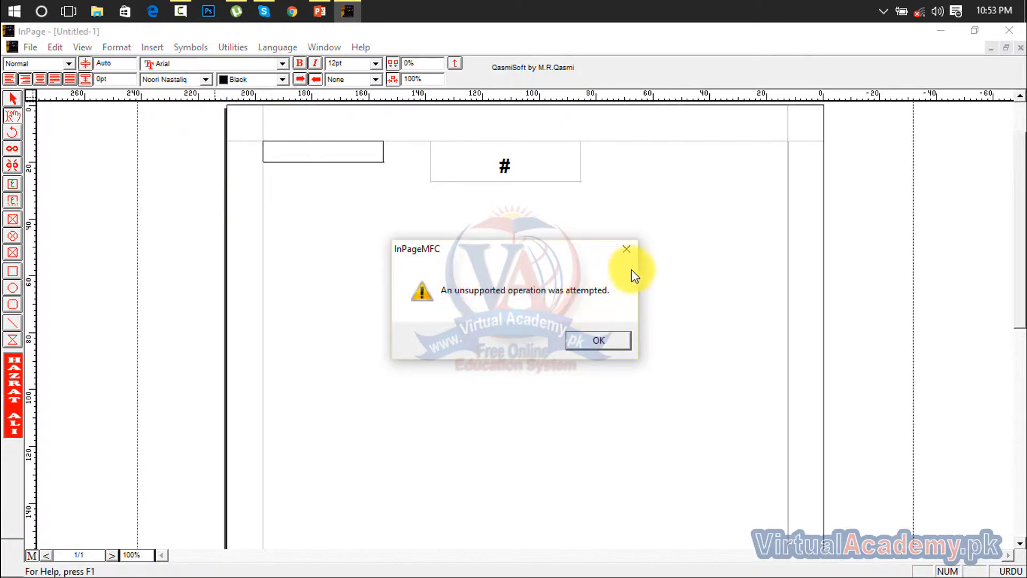
{"action": "left_click", "coordinate": [626, 249]}
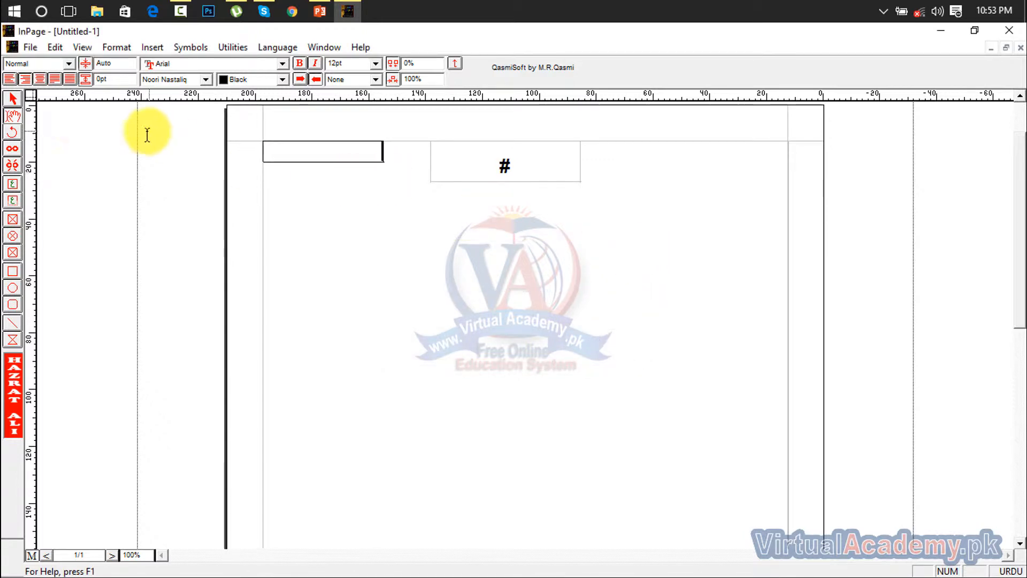
- Delete the empty upper-left text box from the master page and from all pages of the document
{"action": "left_click", "coordinate": [16, 100]}
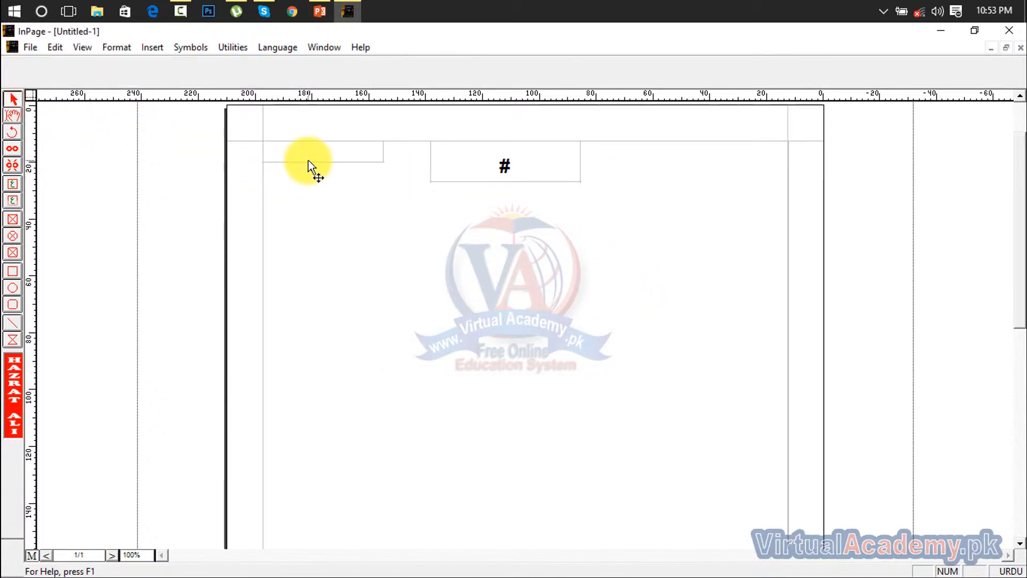
{"action": "left_click", "coordinate": [308, 160]}
{"action": "key", "text": "Delete"}
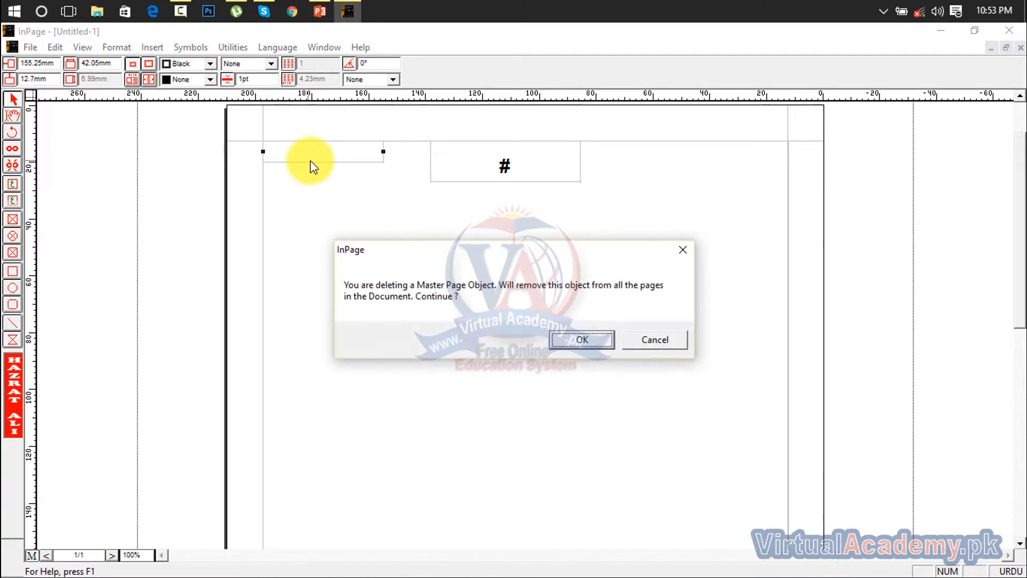
{"action": "left_click", "coordinate": [575, 339]}
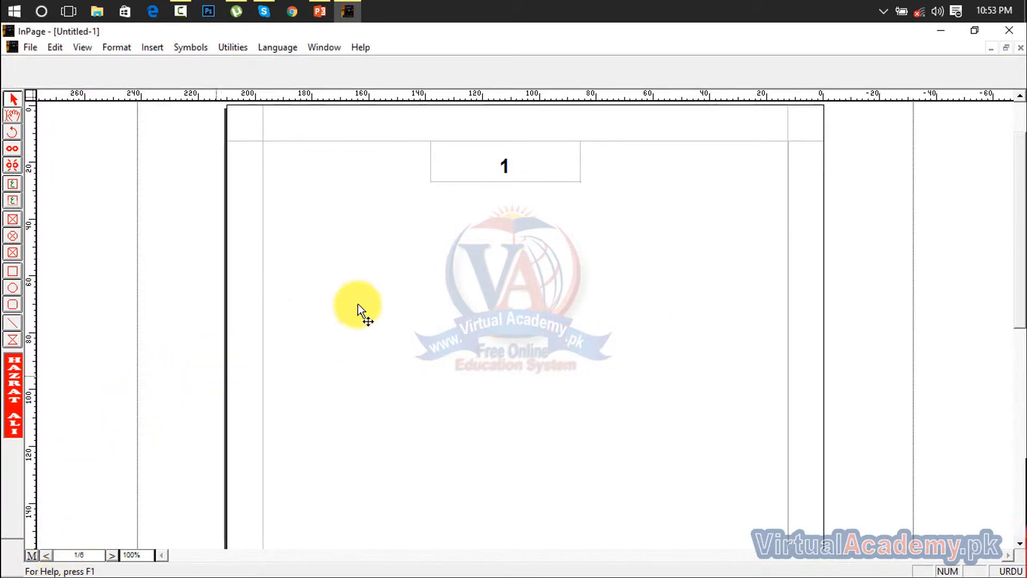
- Draw a rectangular picture box about 98 mm wide and 58 mm high below the page number on page 1
{"action": "left_click", "coordinate": [152, 49]}
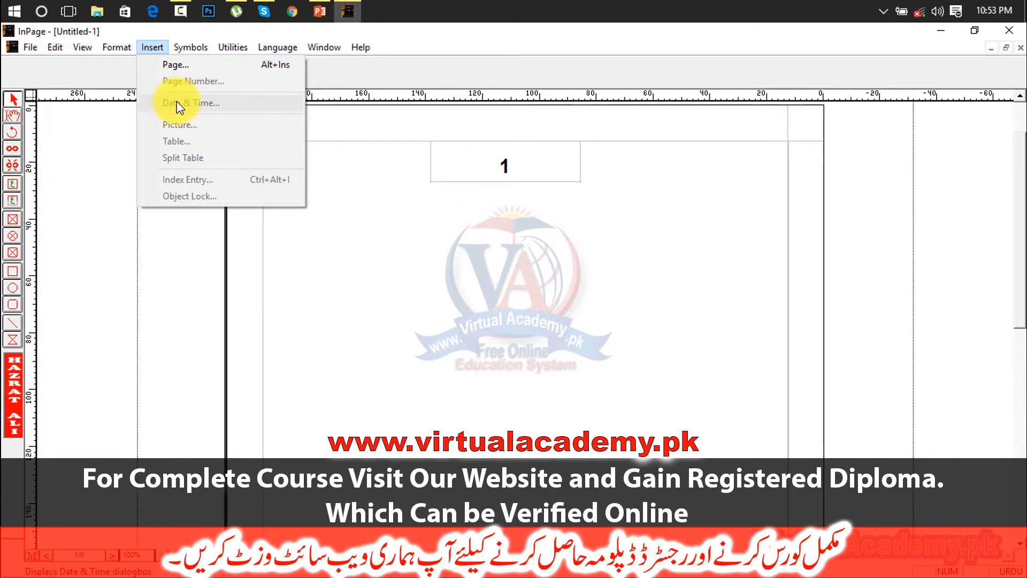
{"action": "left_click", "coordinate": [297, 219]}
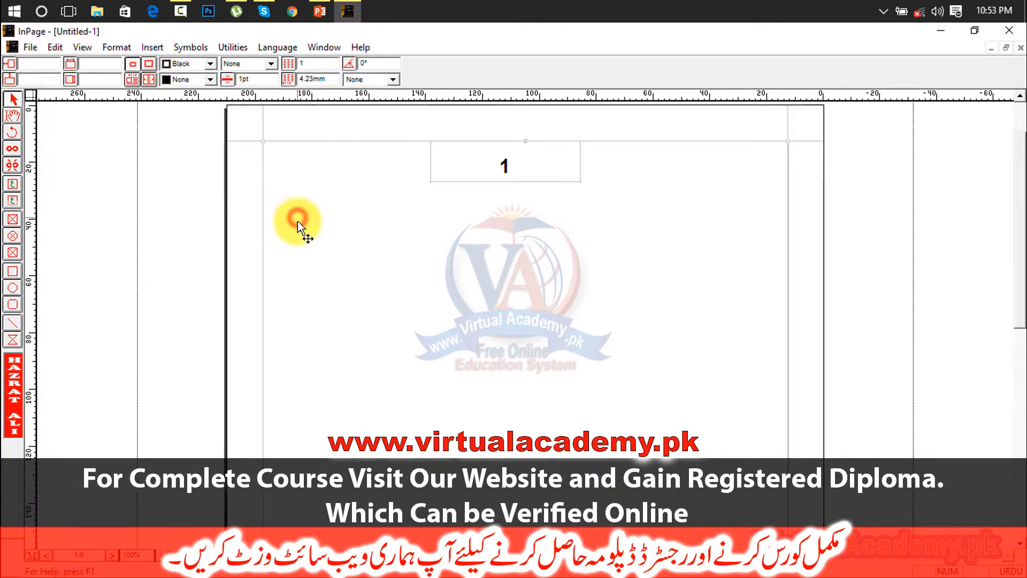
{"action": "left_click", "coordinate": [14, 221]}
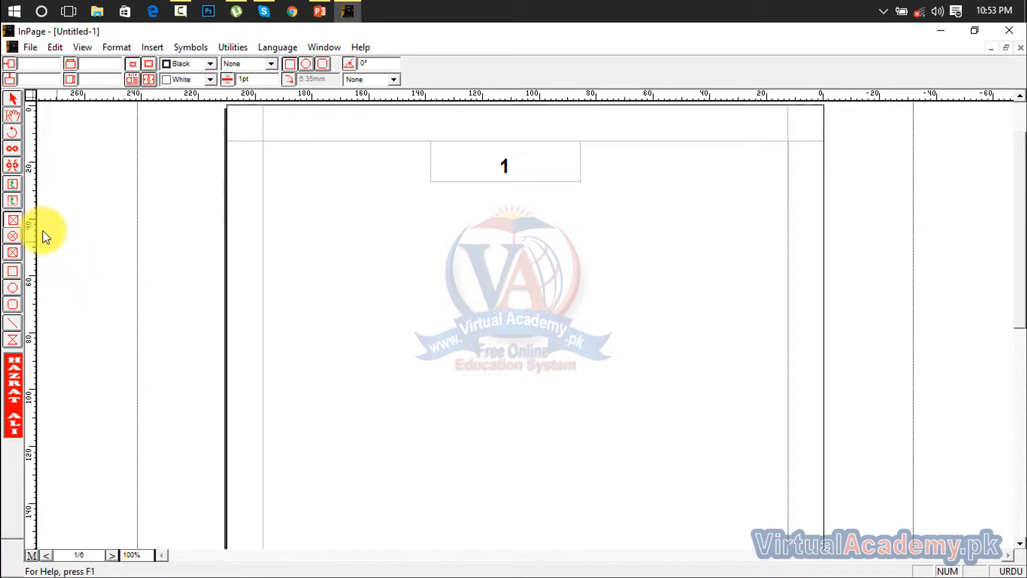
{"action": "left_click_drag", "start_coordinate": [433, 245], "coordinate": [713, 411]}
- Import the madrasa picture from the Posting folder into the picture box and shift it down and left inside the frame
{"action": "left_click", "coordinate": [151, 46]}
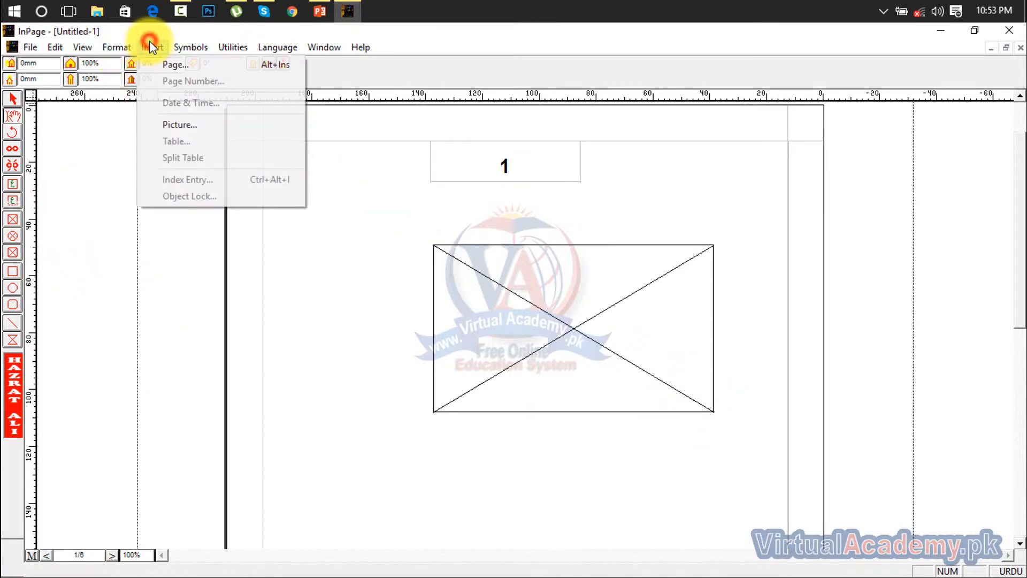
{"action": "left_click", "coordinate": [178, 124]}
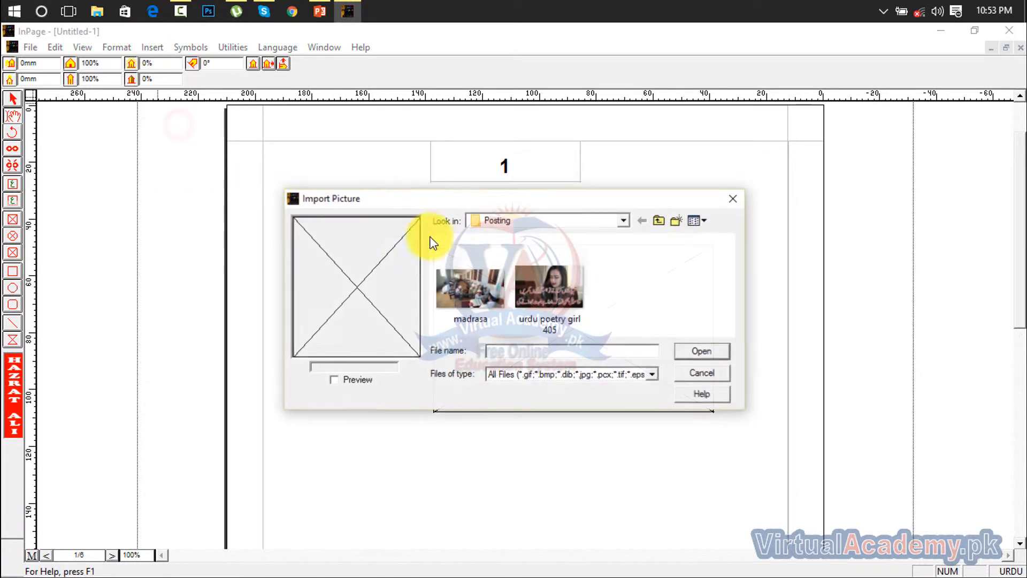
{"action": "left_click", "coordinate": [484, 281]}
{"action": "double_click", "coordinate": [489, 281]}
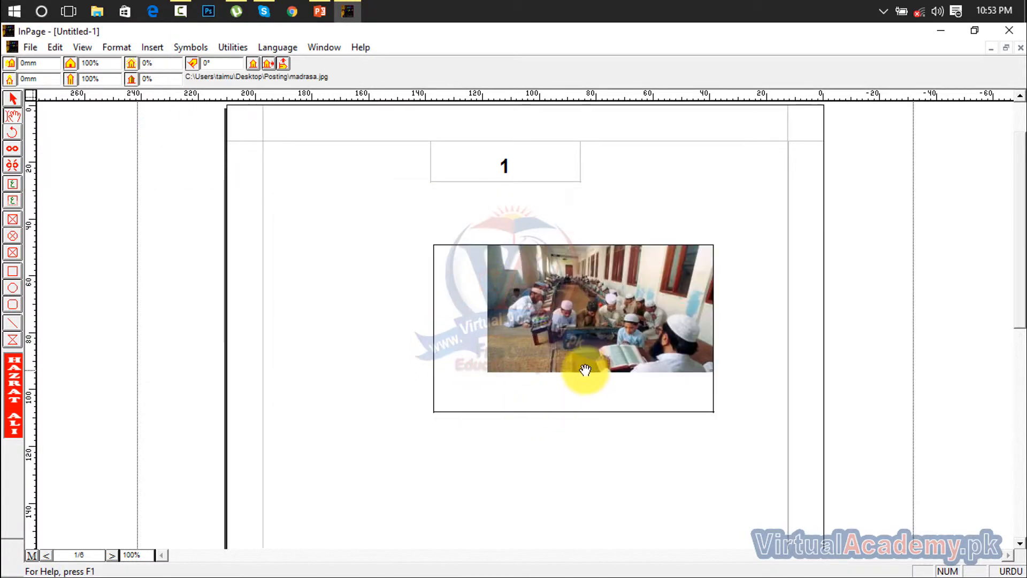
{"action": "left_click_drag", "start_coordinate": [585, 367], "coordinate": [554, 420]}
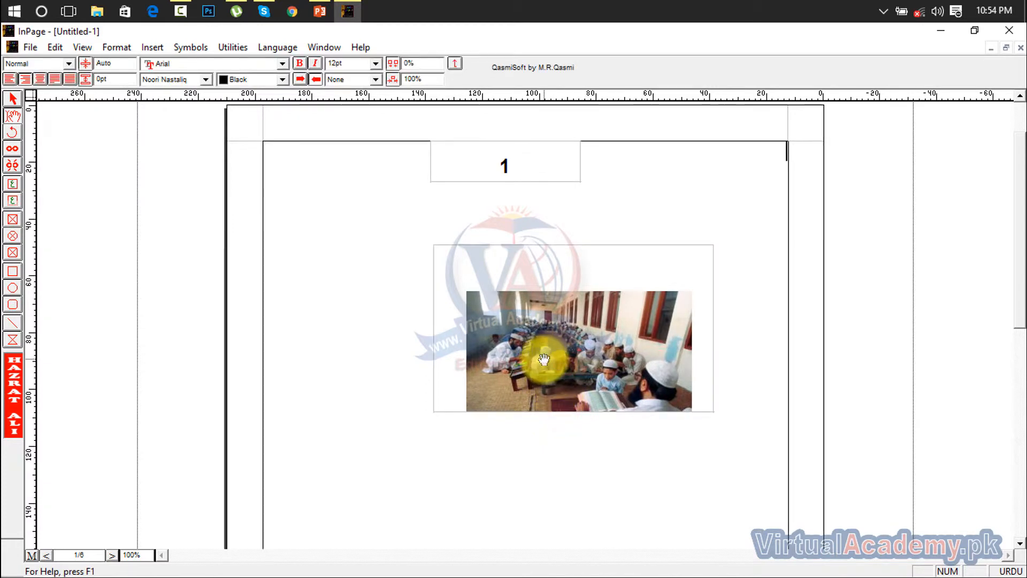
- Delete the picture box together with its picture from page 1
{"action": "left_click", "coordinate": [14, 107]}
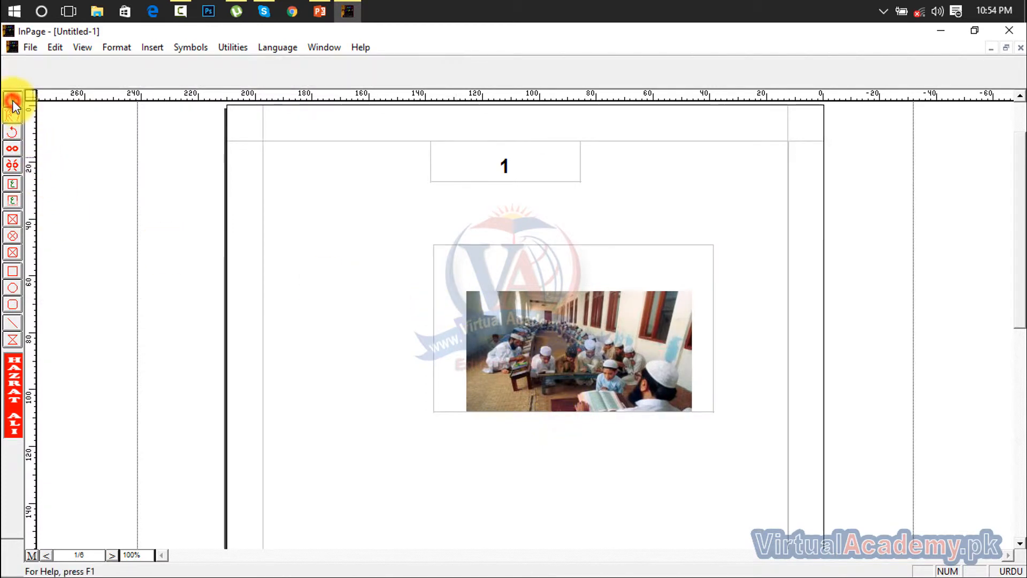
{"action": "left_click", "coordinate": [442, 256]}
{"action": "key", "text": "Delete"}
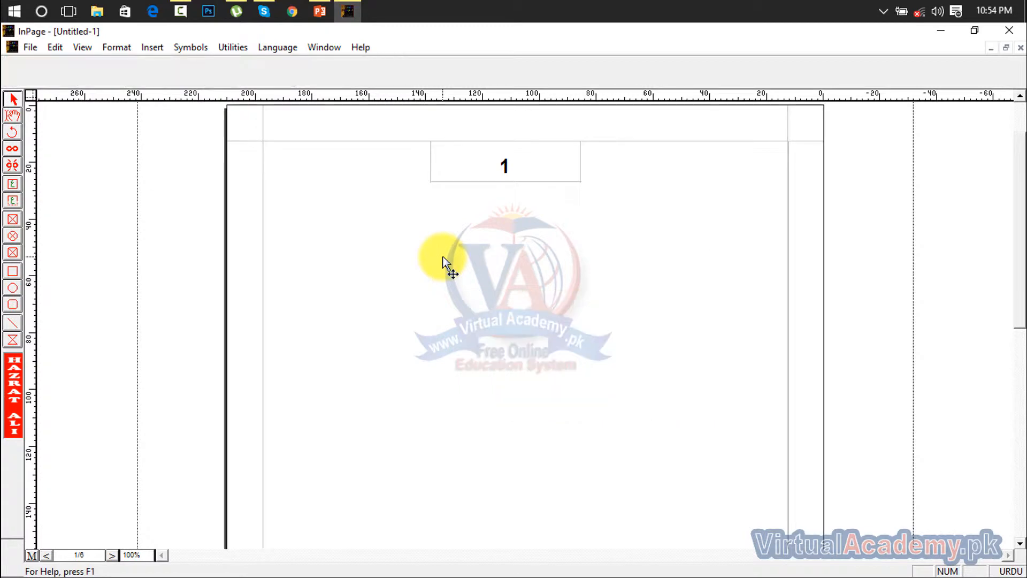
- Place the text cursor in the main text box of page 1
{"action": "left_click", "coordinate": [152, 51]}
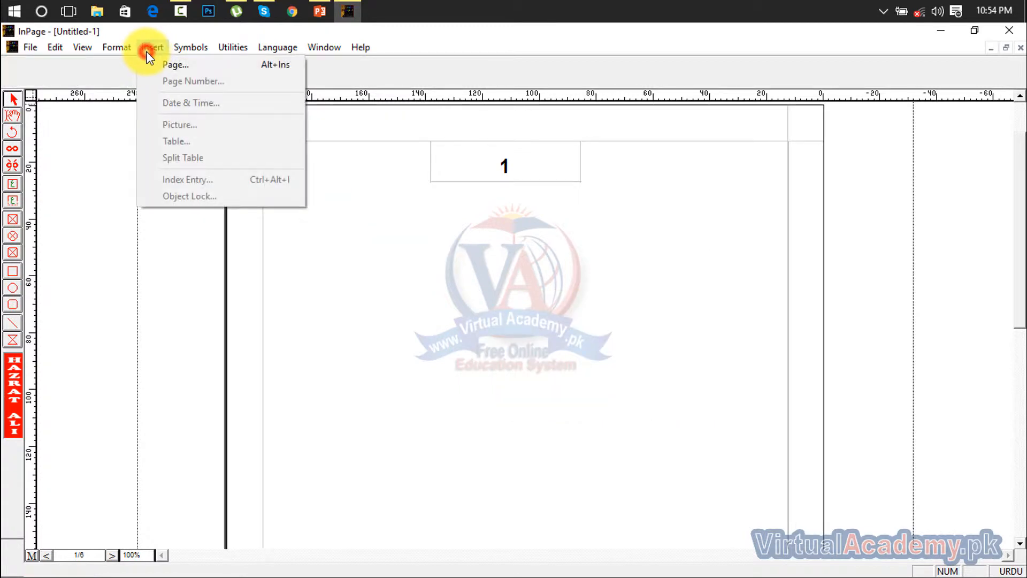
{"action": "left_click", "coordinate": [409, 284]}
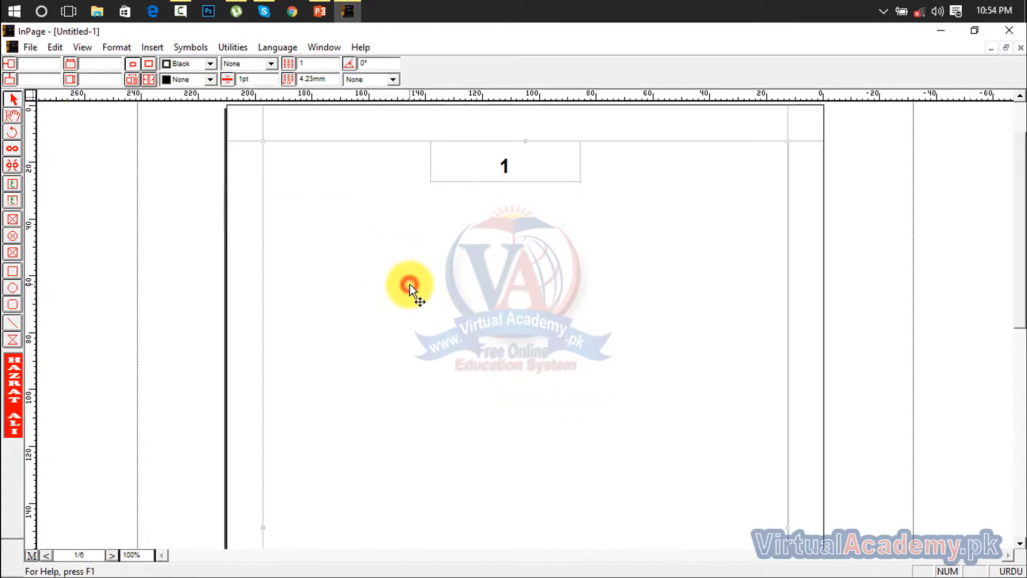
{"action": "left_click", "coordinate": [153, 50]}
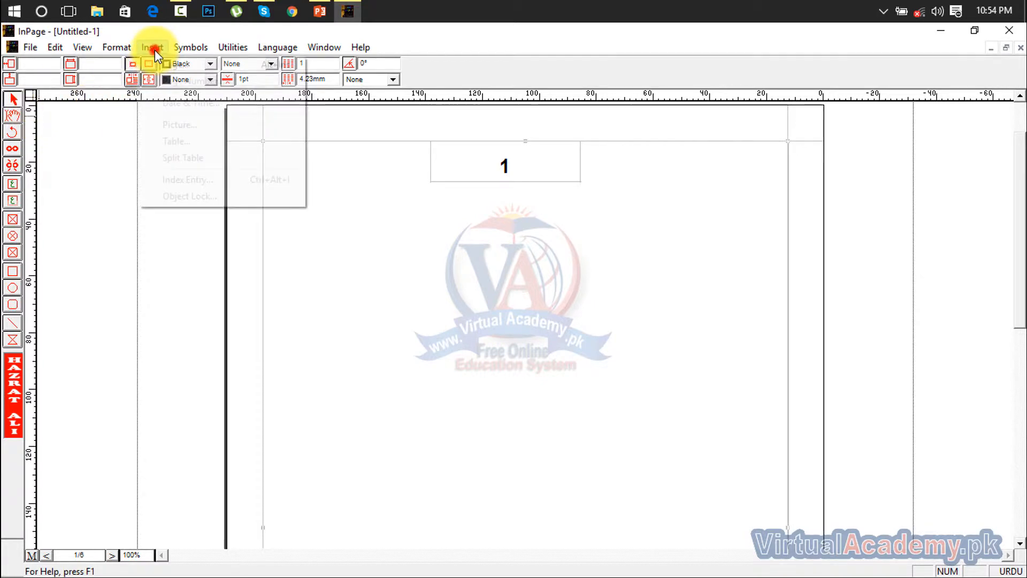
{"action": "left_click", "coordinate": [224, 252]}
{"action": "left_click", "coordinate": [11, 114]}
{"action": "left_click", "coordinate": [303, 241]}
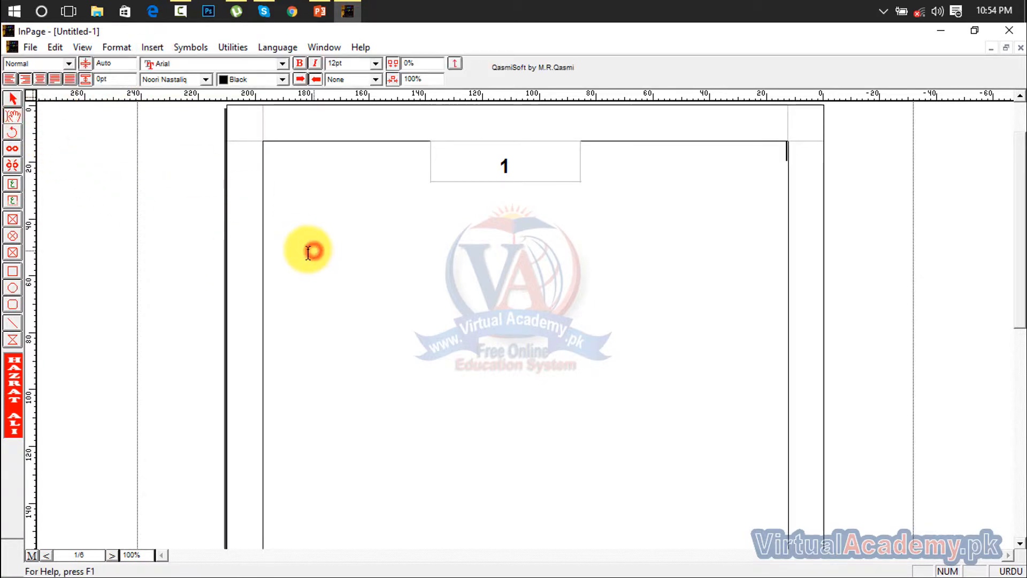
- Insert a table with 5 rows, 3 columns and Auto column width at the start of page 1
{"action": "left_click", "coordinate": [152, 48]}
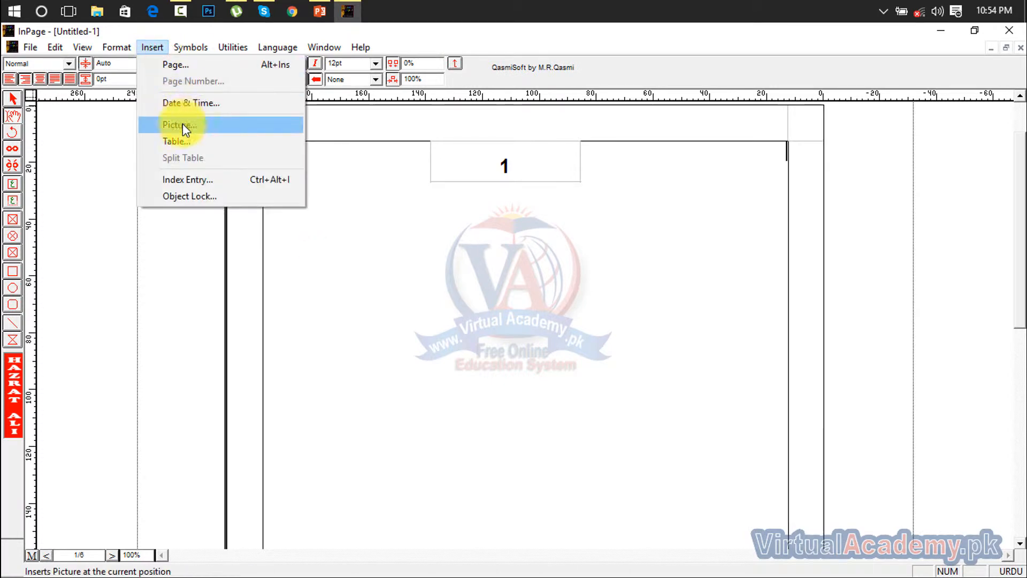
{"action": "left_click", "coordinate": [185, 140]}
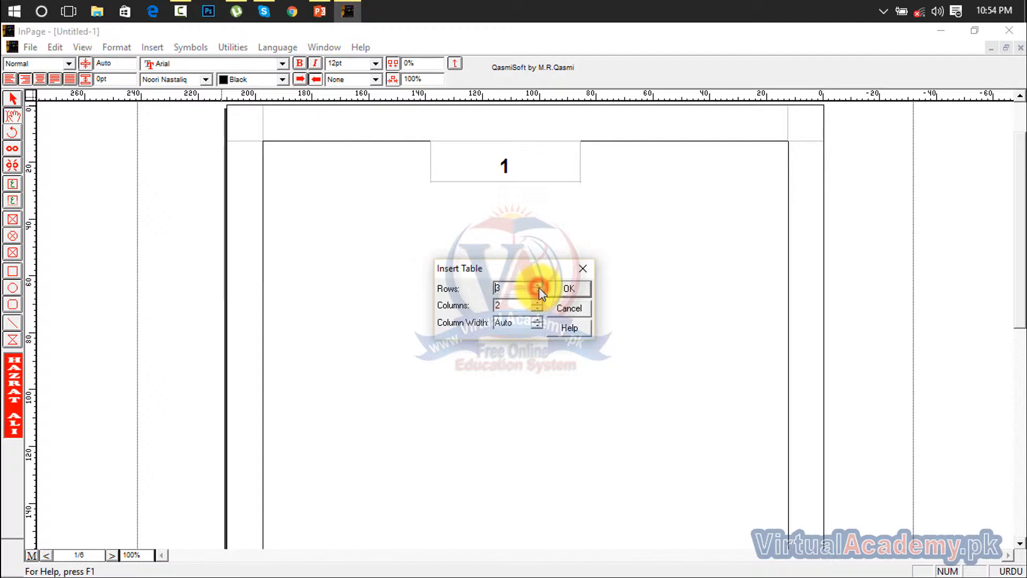
{"action": "type", "text": "4"}
{"action": "left_click", "coordinate": [537, 302]}
{"action": "left_click", "coordinate": [538, 301]}
{"action": "left_click", "coordinate": [538, 301]}
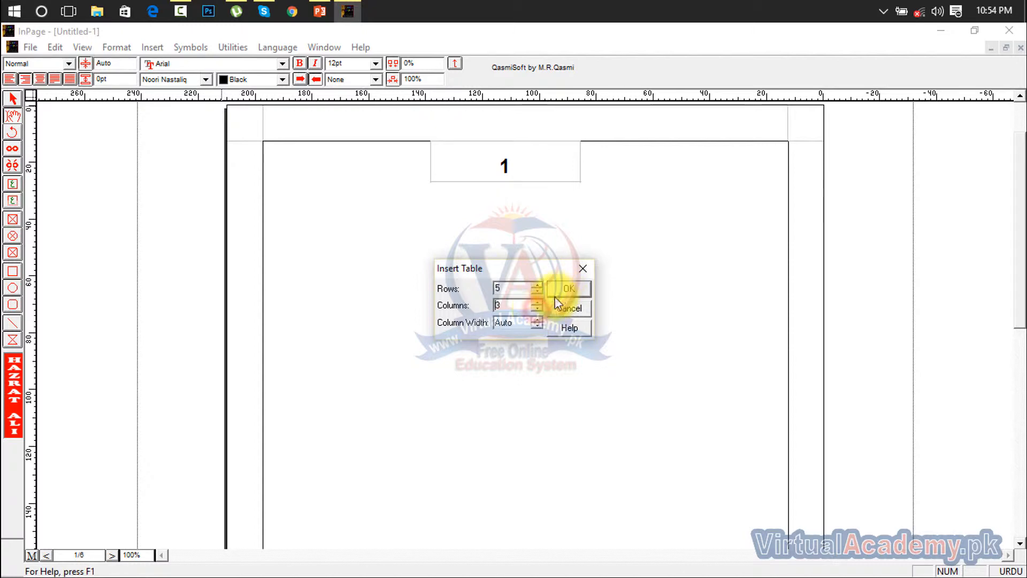
{"action": "left_click", "coordinate": [571, 290]}
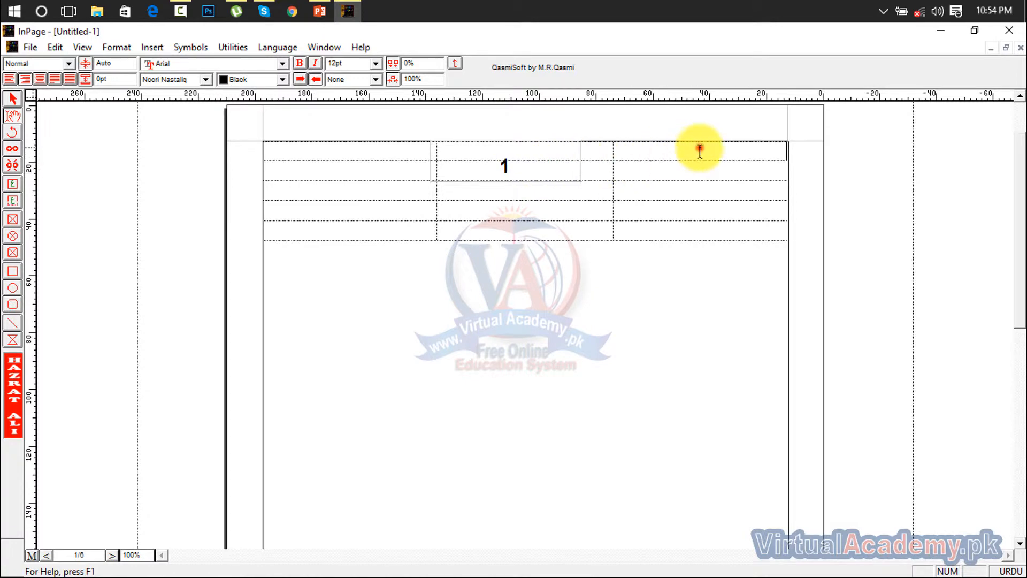
- Select the table's whole first row and use Split Table to add space above the table
{"action": "left_click_drag", "start_coordinate": [699, 151], "coordinate": [370, 163]}
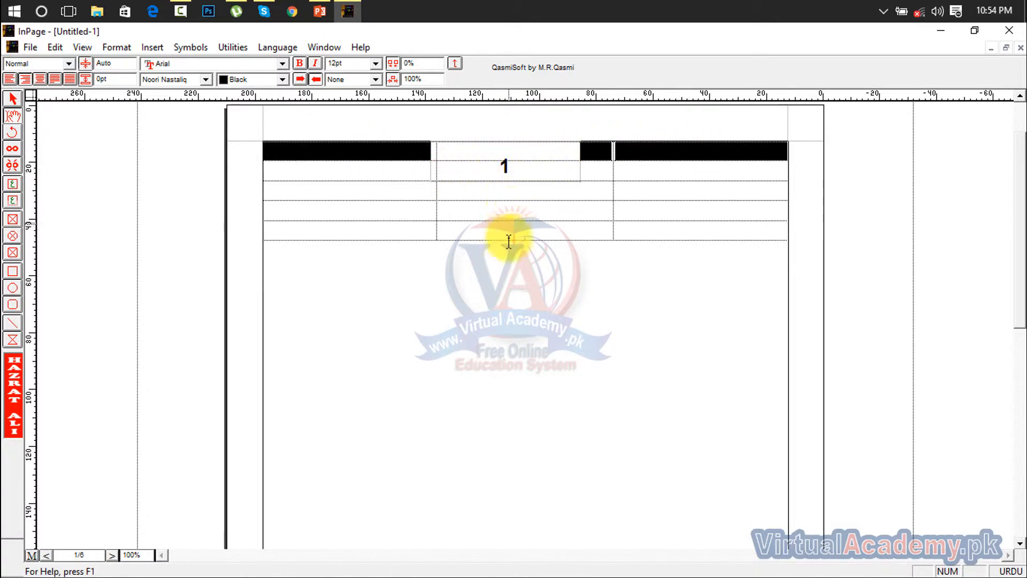
{"action": "left_click", "coordinate": [141, 47]}
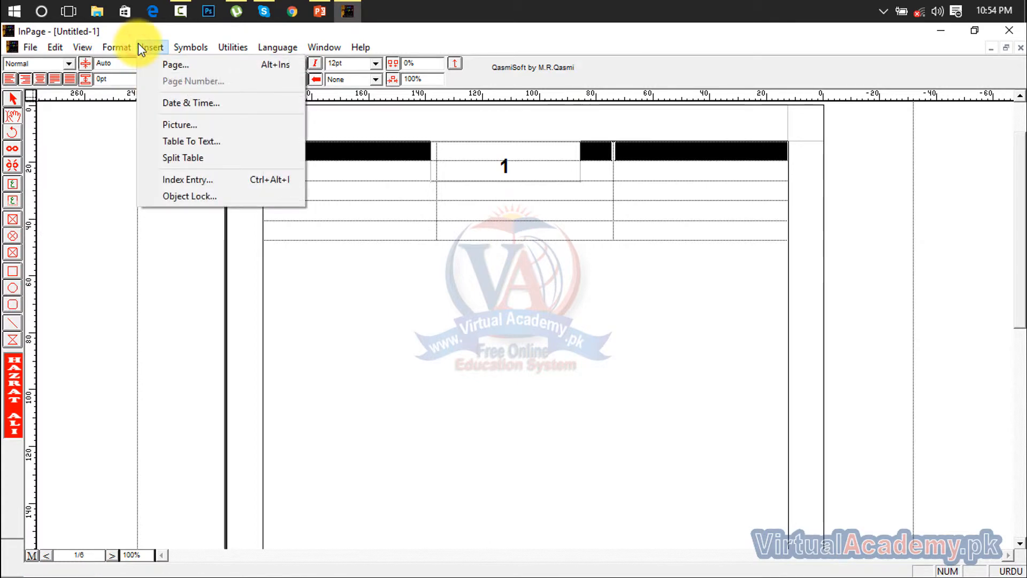
{"action": "left_click", "coordinate": [181, 159]}
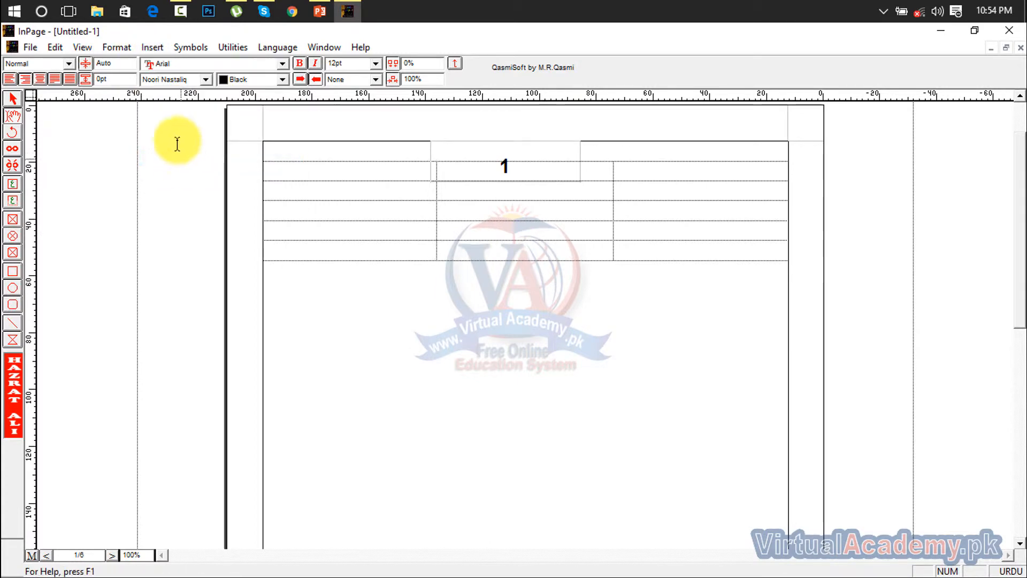
- Place the cursor in the left cell of the table's fourth row and split the table again for more space above
{"action": "left_click", "coordinate": [154, 47]}
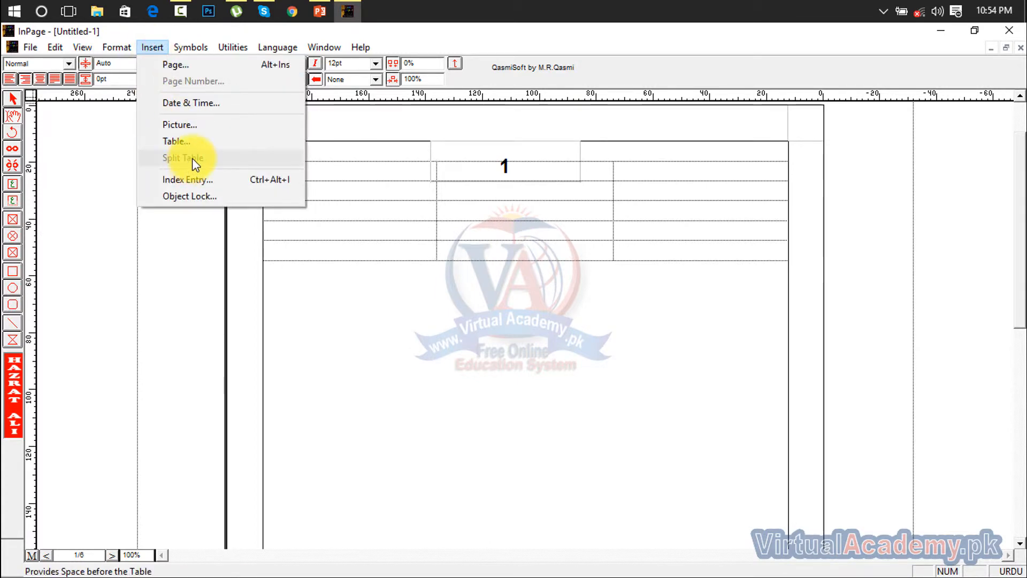
{"action": "left_click", "coordinate": [491, 420]}
{"action": "left_click", "coordinate": [410, 232]}
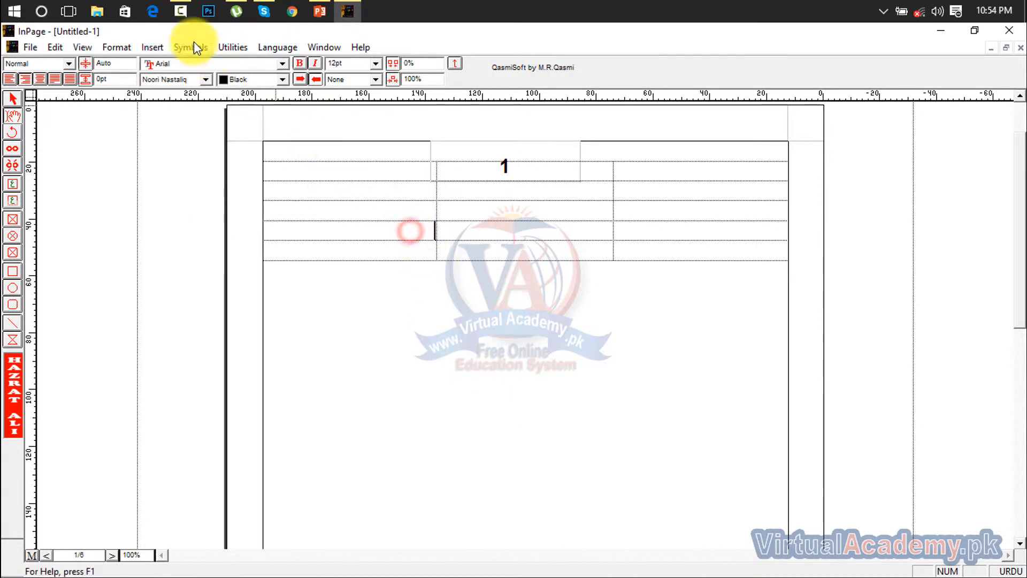
{"action": "left_click", "coordinate": [166, 47]}
{"action": "left_click", "coordinate": [178, 156]}
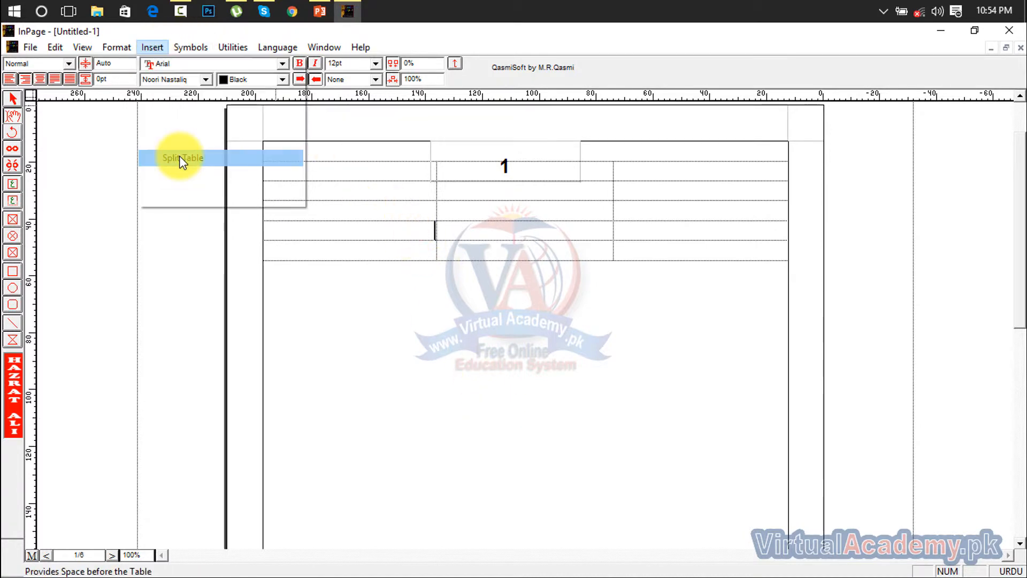
- Apply Split Table once more from a left-column cell and add another blank line above the table
{"action": "left_click", "coordinate": [150, 47]}
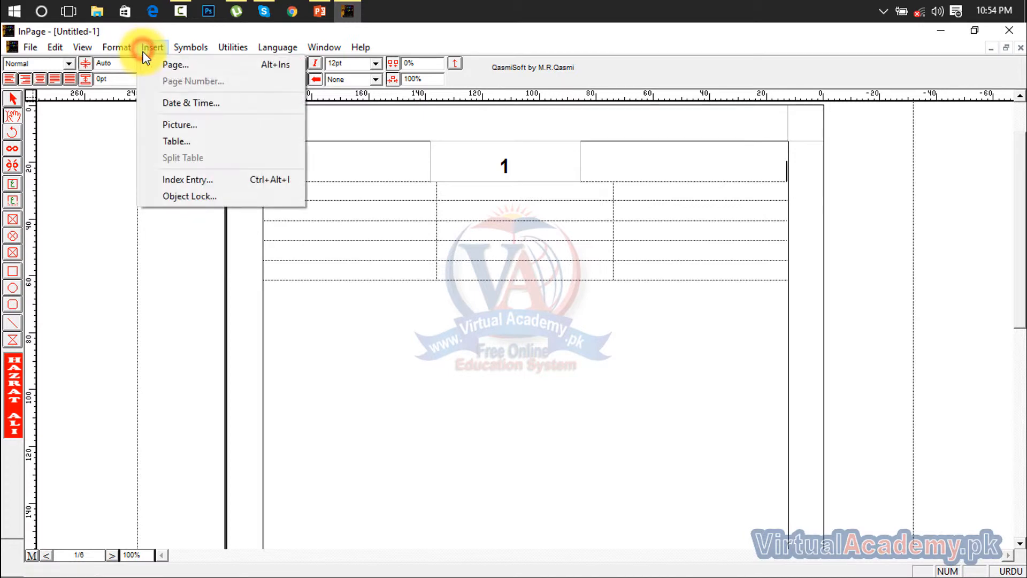
{"action": "left_click", "coordinate": [315, 241]}
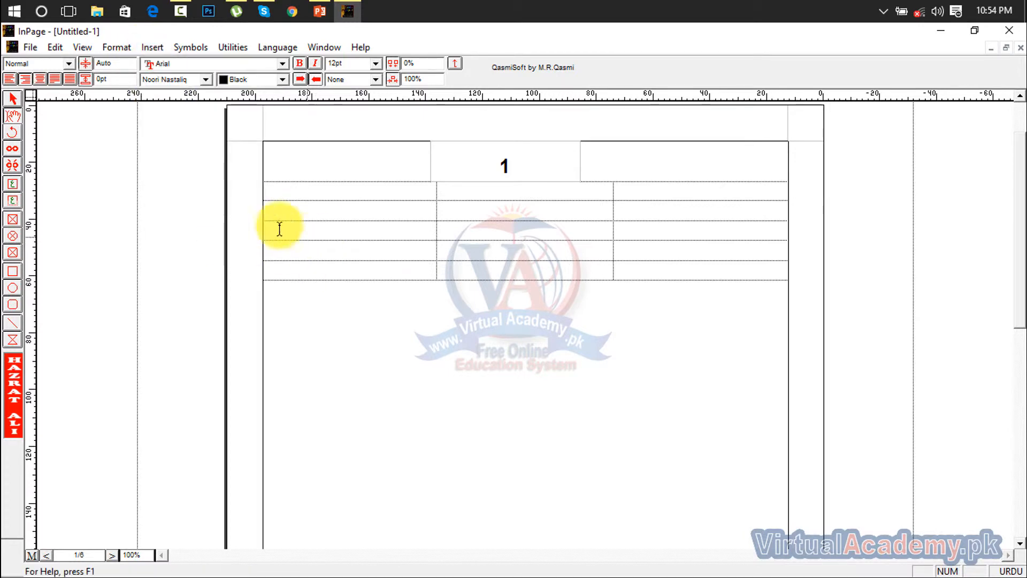
{"action": "left_click", "coordinate": [147, 47]}
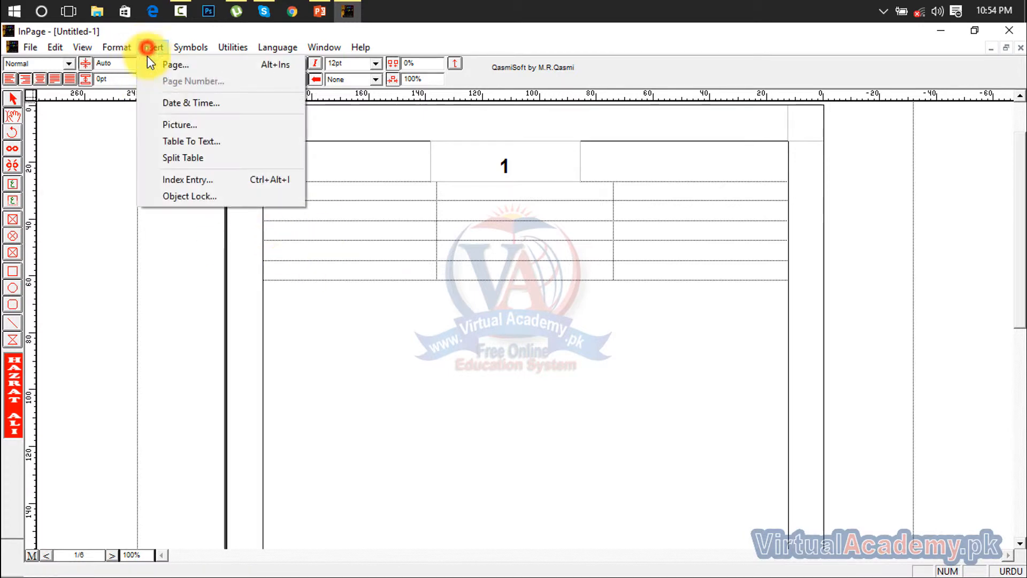
{"action": "left_click", "coordinate": [174, 157]}
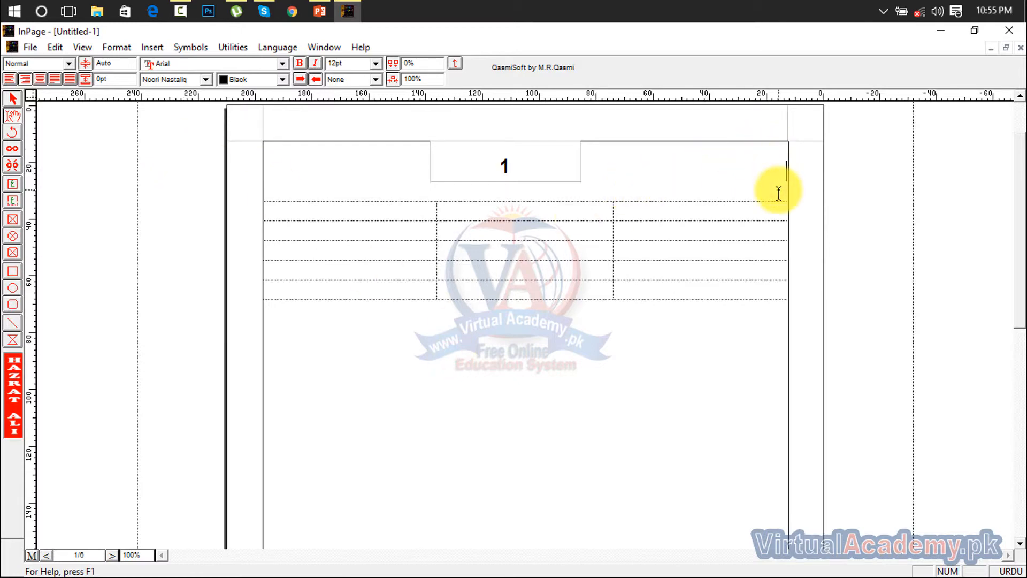
{"action": "key", "text": "Return"}
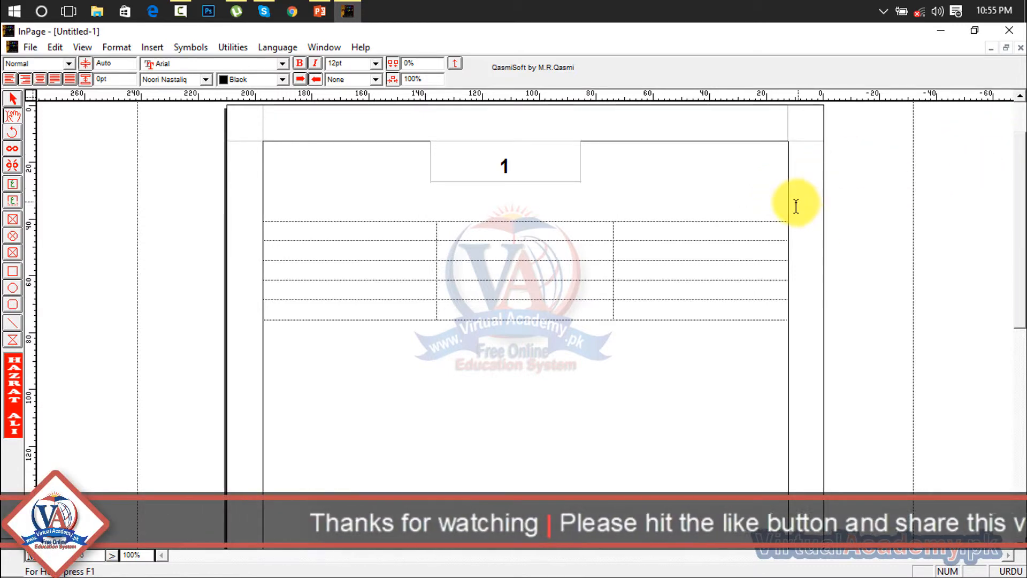
{"action": "left_click", "coordinate": [781, 210]}
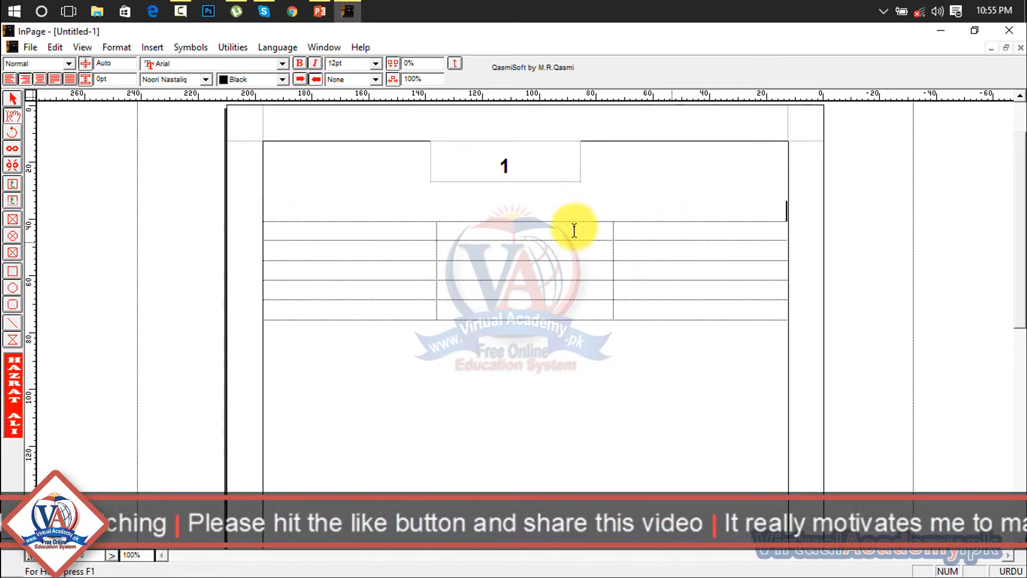
- Insert a second table with 6 rows, 3 columns and Auto column width directly below the first table
{"action": "left_click", "coordinate": [561, 321]}
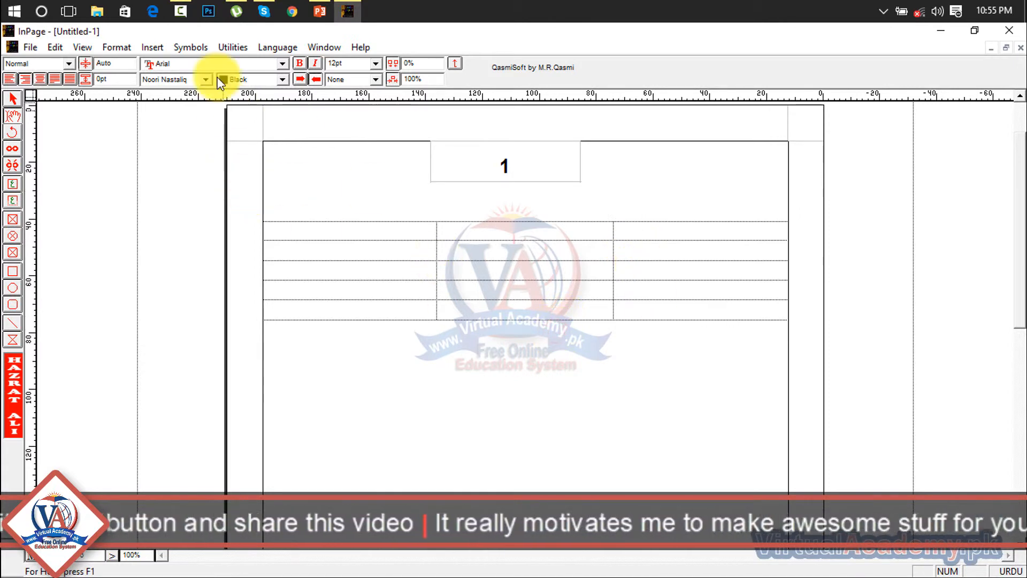
{"action": "left_click", "coordinate": [153, 48]}
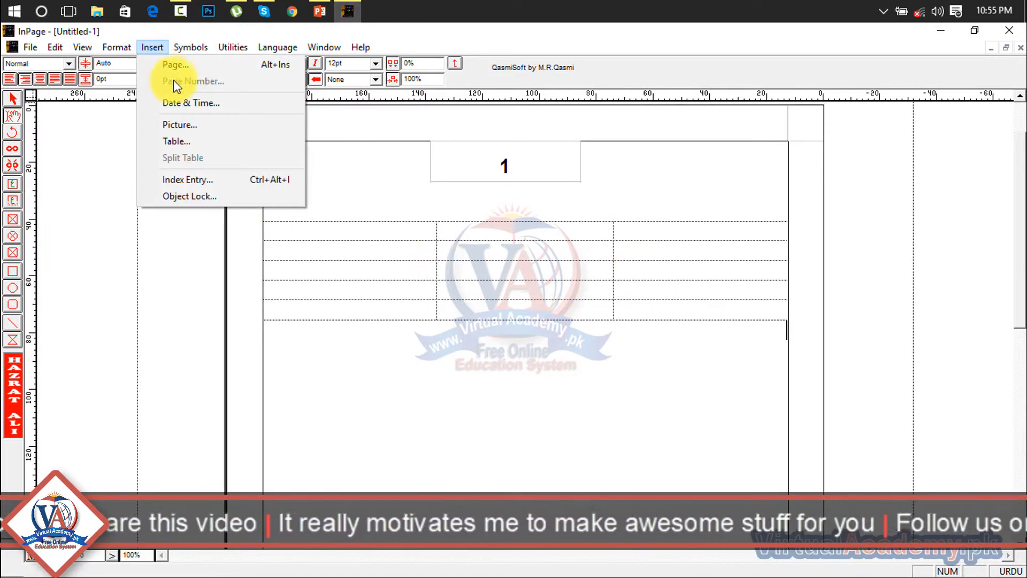
{"action": "left_click", "coordinate": [197, 142]}
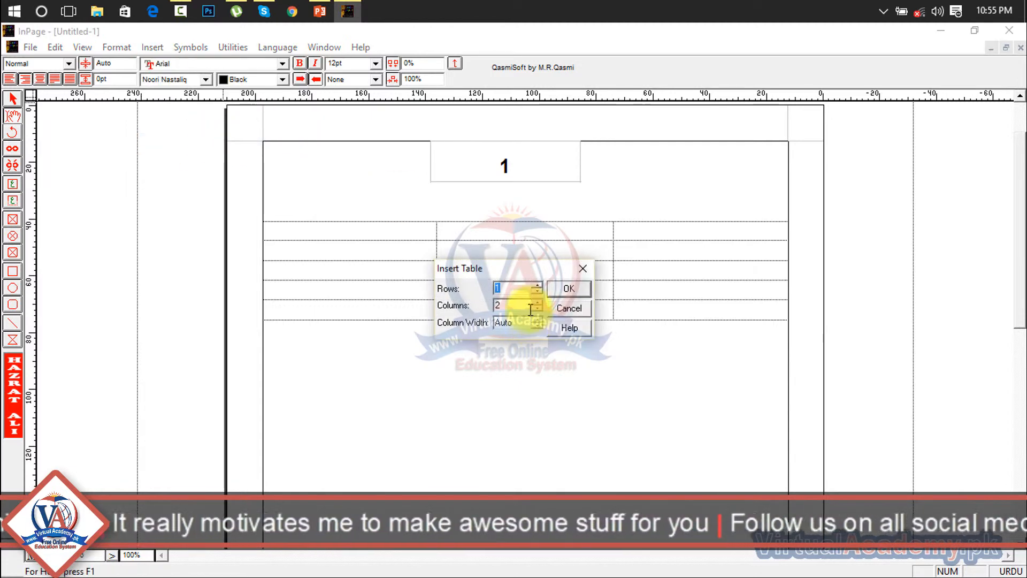
{"action": "left_click", "coordinate": [537, 285]}
{"action": "left_click", "coordinate": [537, 286]}
{"action": "left_click", "coordinate": [537, 286]}
{"action": "left_click", "coordinate": [538, 286]}
{"action": "left_click", "coordinate": [537, 286]}
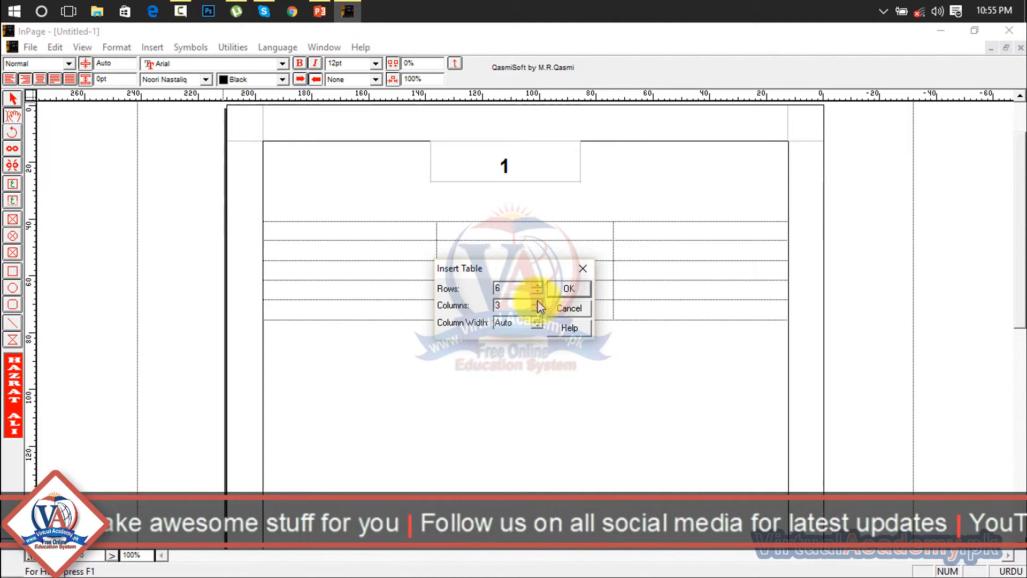
{"action": "left_click", "coordinate": [562, 289]}
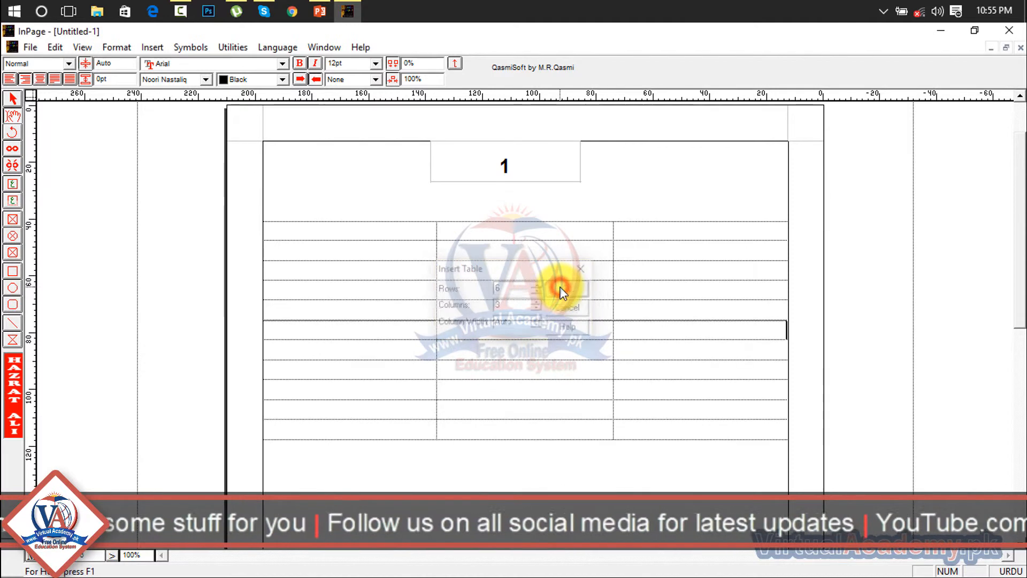
- Place the cursor in the middle cell of the lower table's last row and use Split Table to add a blank line between the tables
{"action": "left_click", "coordinate": [644, 461]}
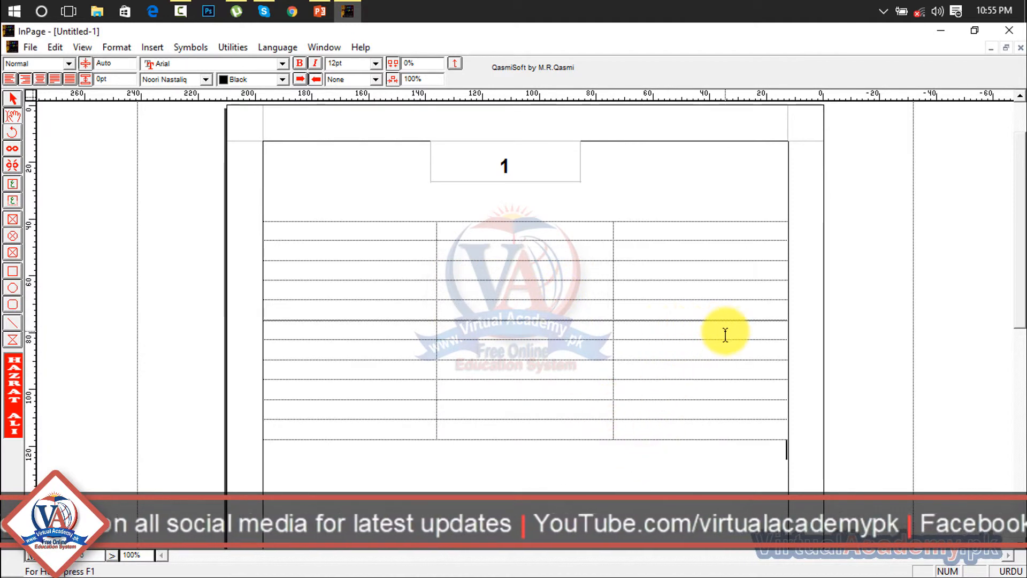
{"action": "left_click_drag", "start_coordinate": [724, 329], "coordinate": [724, 377]}
{"action": "left_click", "coordinate": [652, 427]}
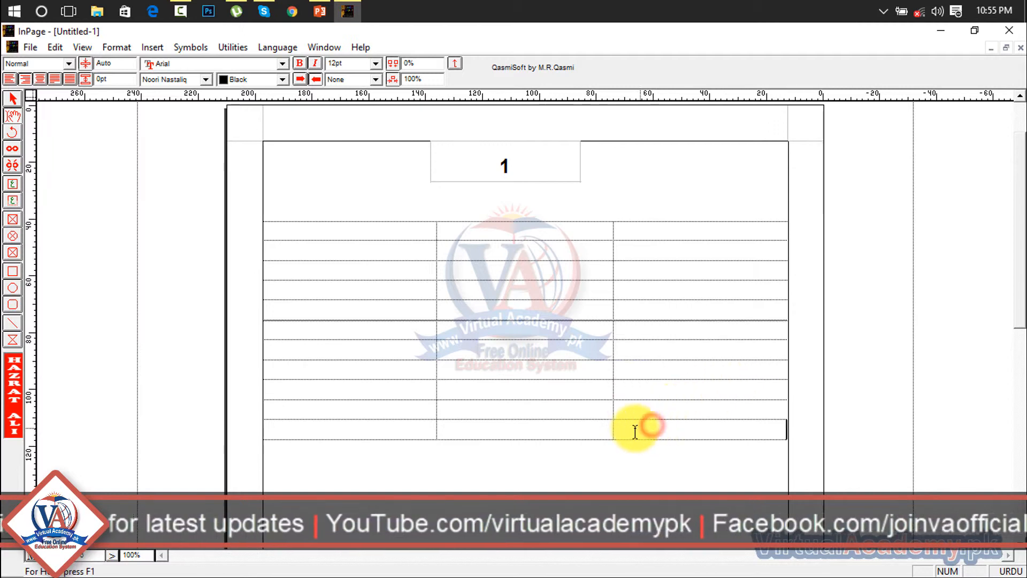
{"action": "left_click", "coordinate": [596, 426]}
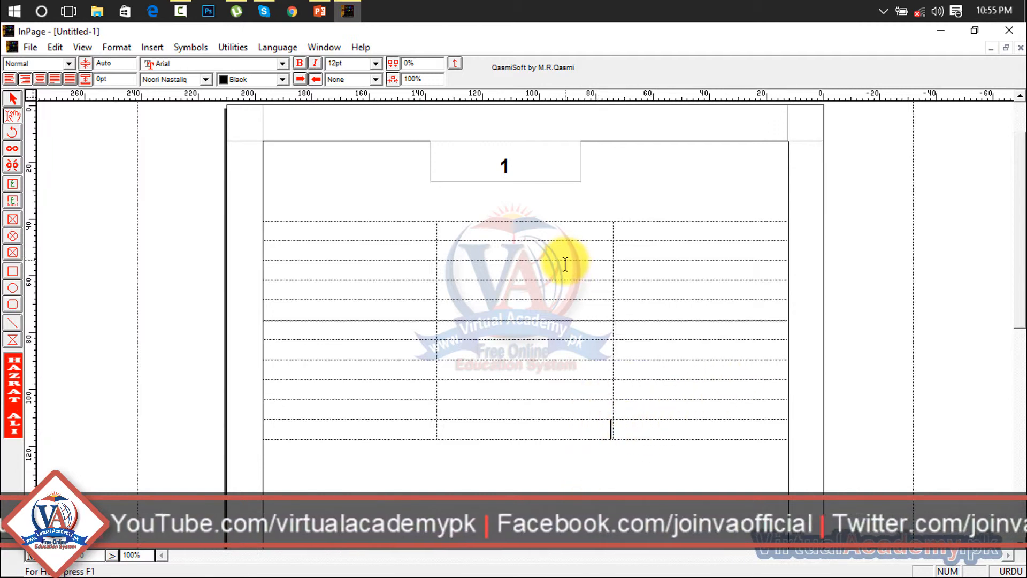
{"action": "left_click", "coordinate": [145, 47]}
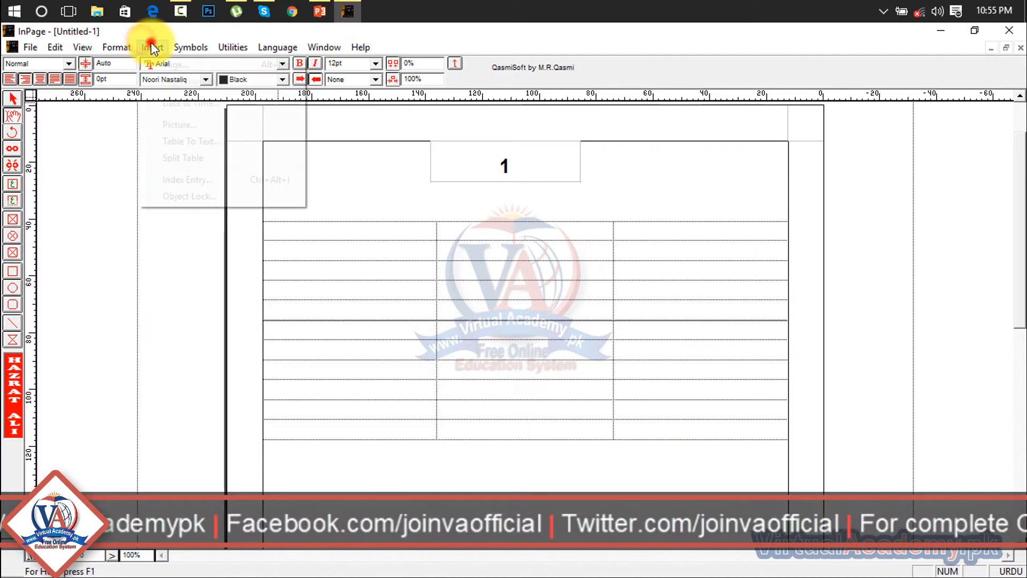
{"action": "left_click", "coordinate": [190, 157]}
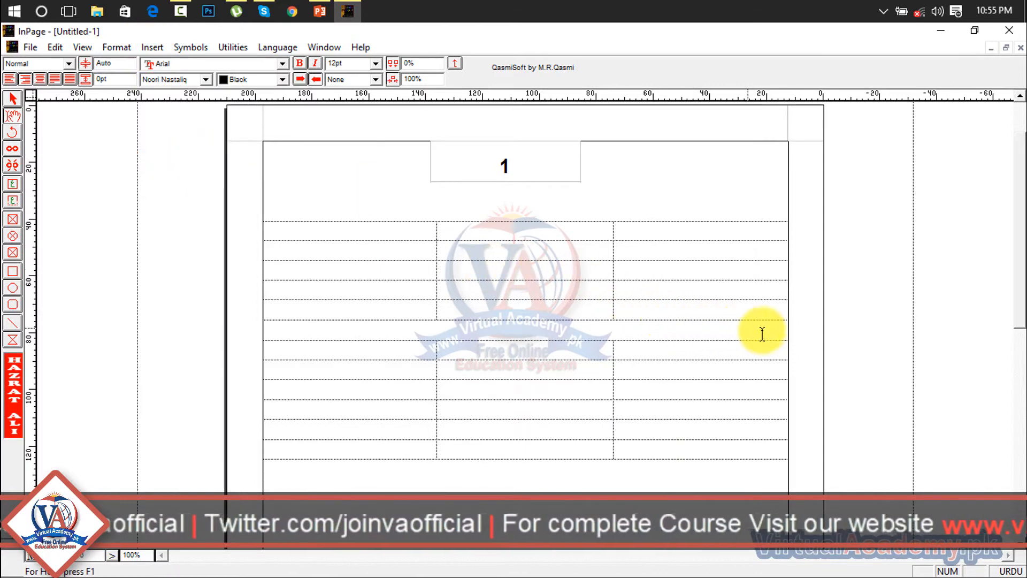
- Apply Split Table again from the left cell of the lower table's last row to widen the gap between the two tables
{"action": "mouse_move", "coordinate": [768, 330]}
{"action": "left_mouse_down"}
{"action": "mouse_move", "coordinate": [731, 338]}
{"action": "mouse_move", "coordinate": [397, 330]}
{"action": "left_mouse_up"}
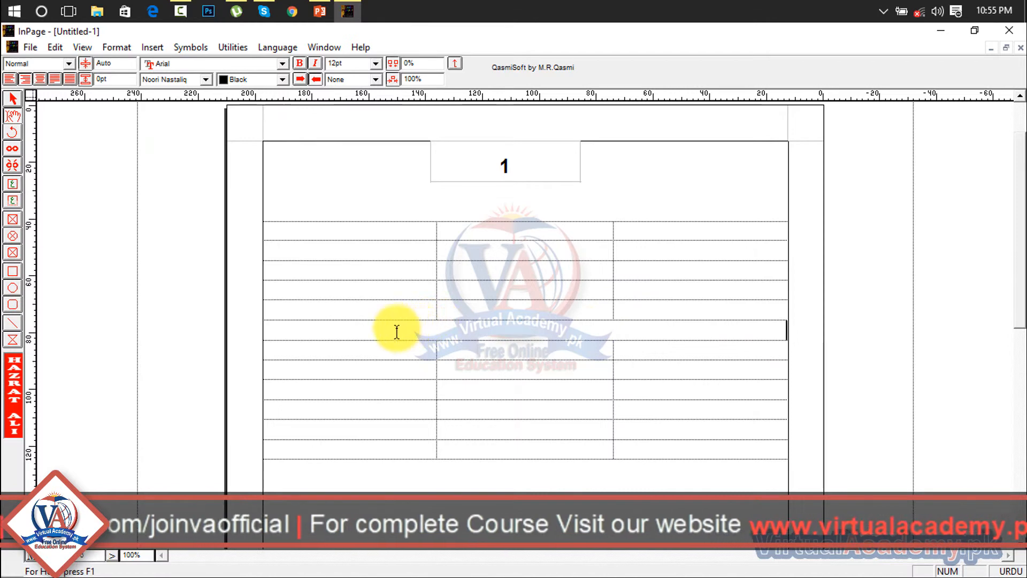
{"action": "left_click", "coordinate": [158, 51]}
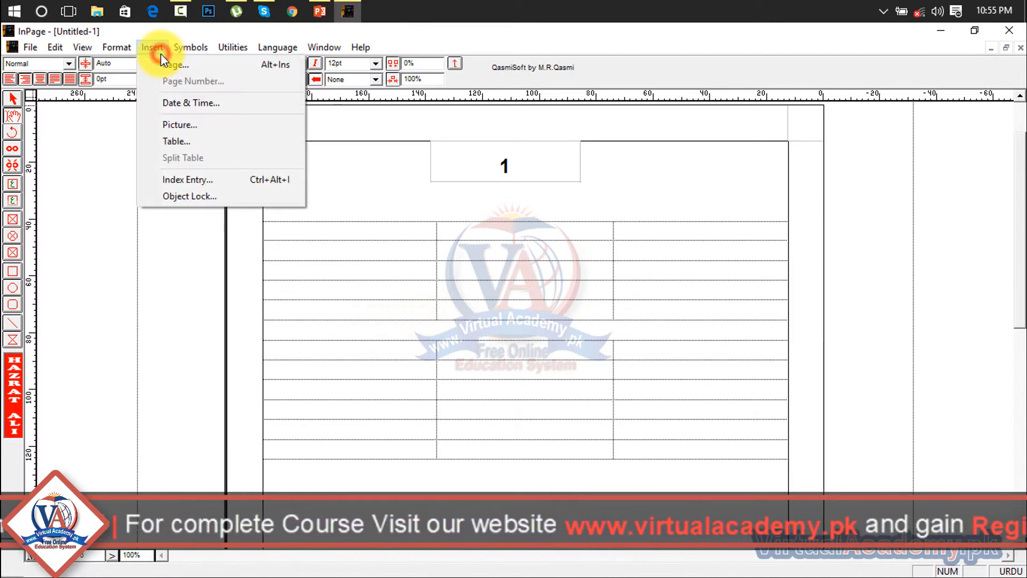
{"action": "left_click", "coordinate": [351, 453]}
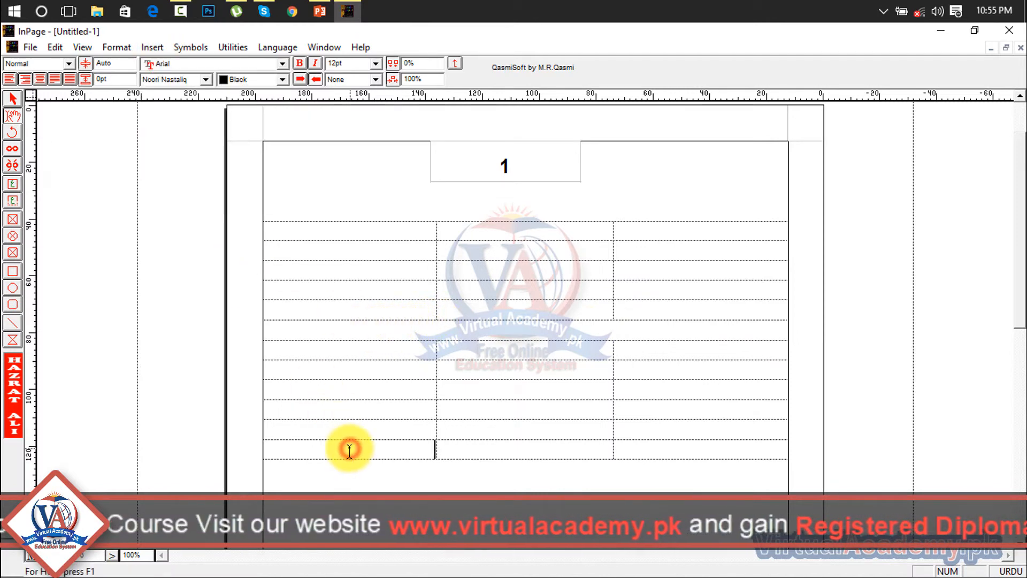
{"action": "left_click", "coordinate": [154, 48]}
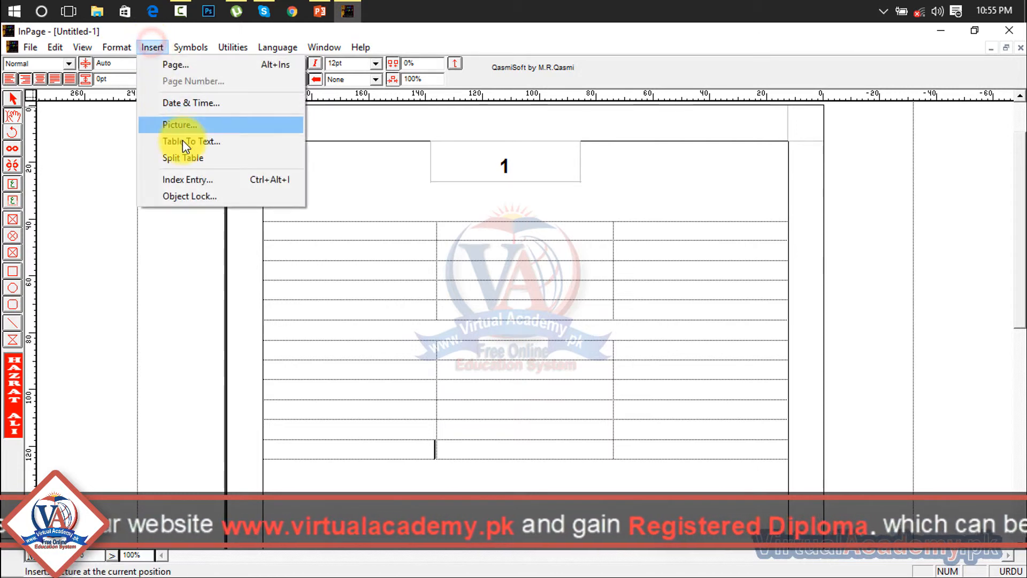
{"action": "left_click", "coordinate": [185, 153]}
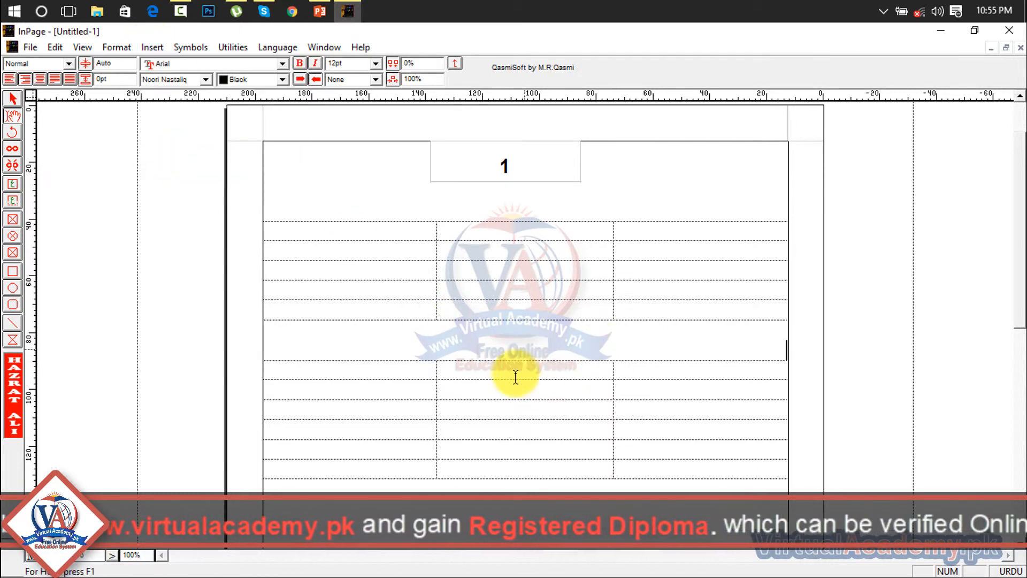
- Try to insert an index entry at the cursor in the gap between the two tables
{"action": "left_click", "coordinate": [155, 47]}
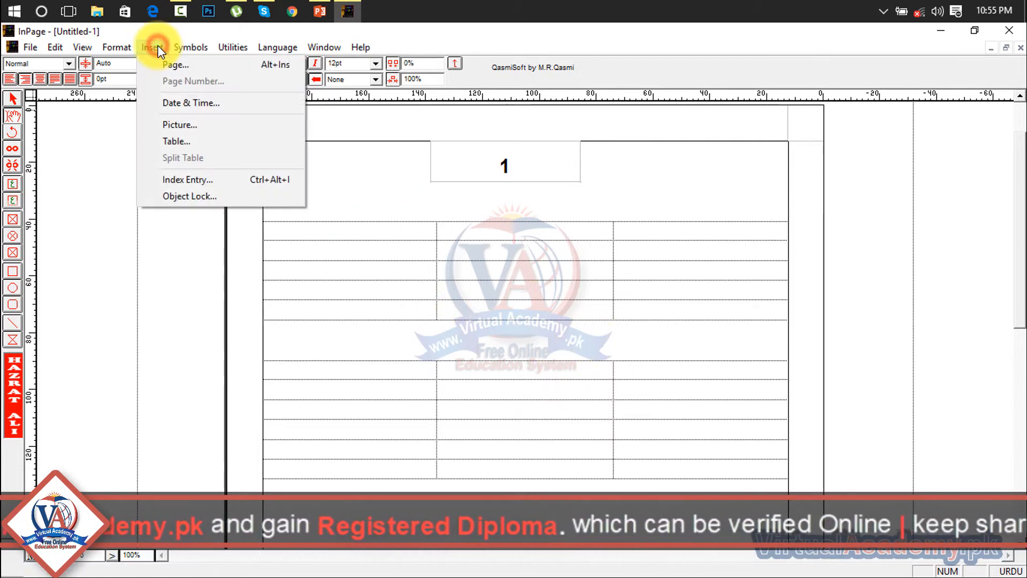
{"action": "left_click", "coordinate": [219, 181]}
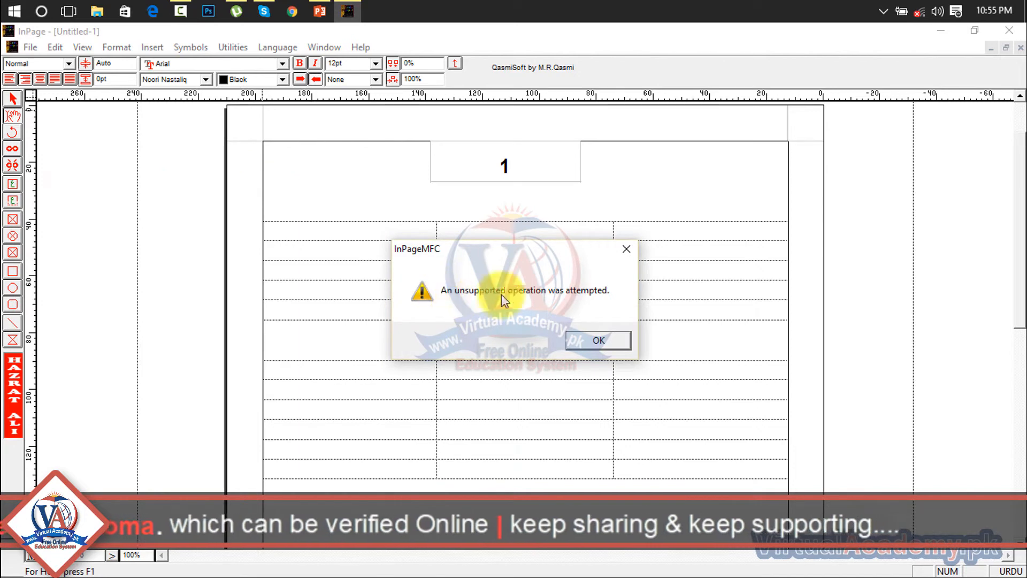
{"action": "left_click", "coordinate": [624, 256]}
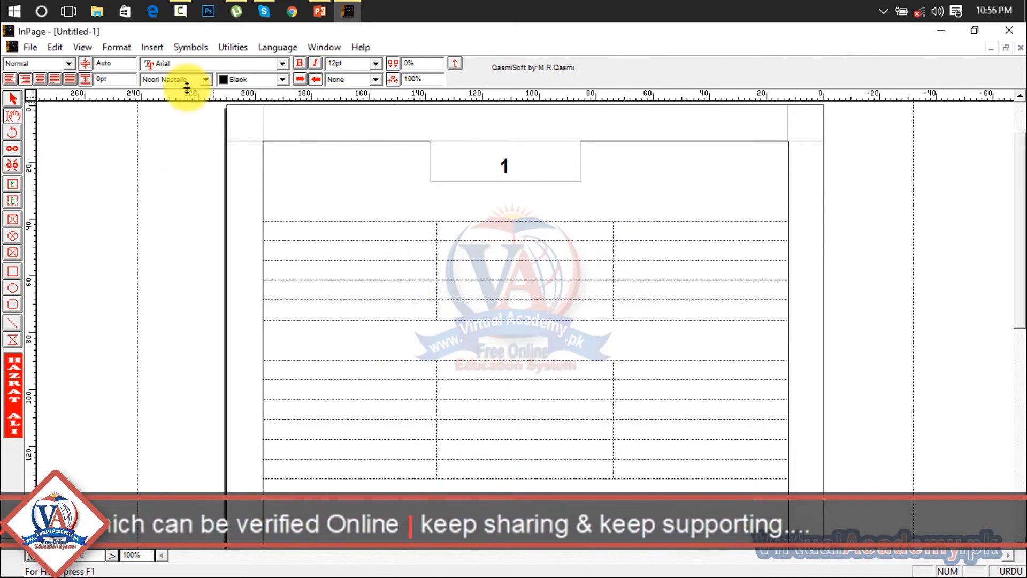
{"action": "left_click", "coordinate": [152, 44]}
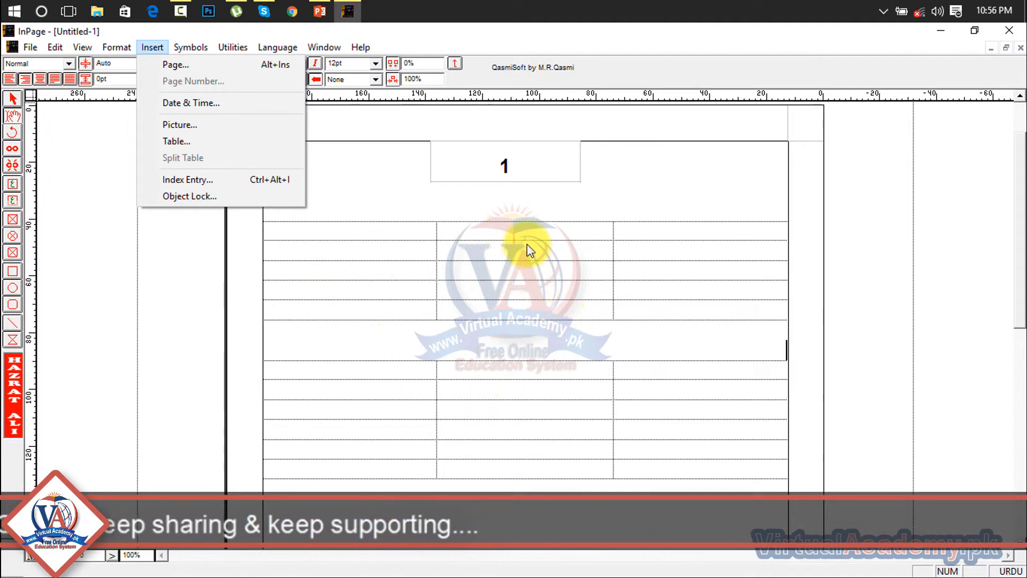
{"action": "left_click", "coordinate": [181, 184]}
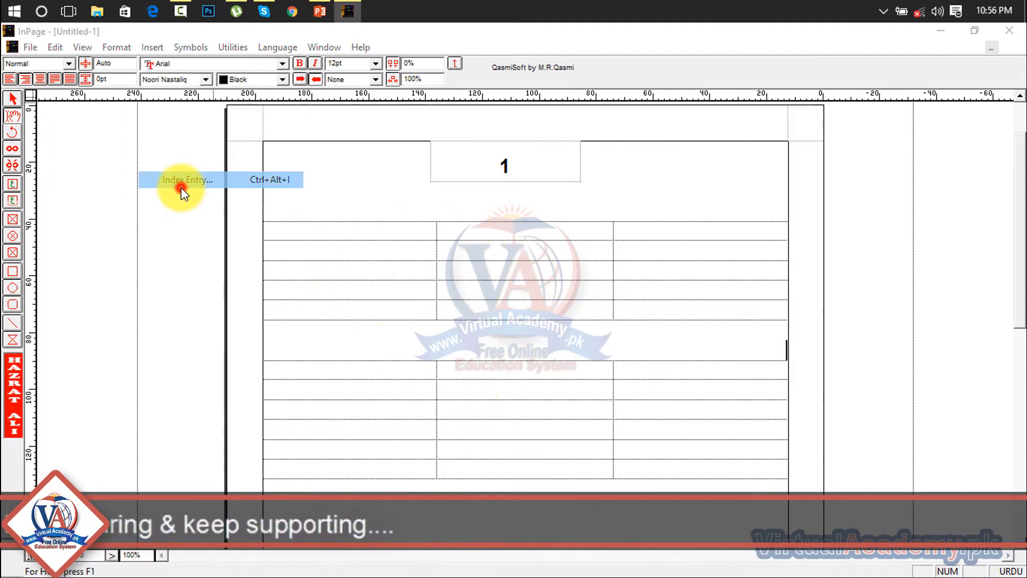
{"action": "left_click", "coordinate": [623, 249]}
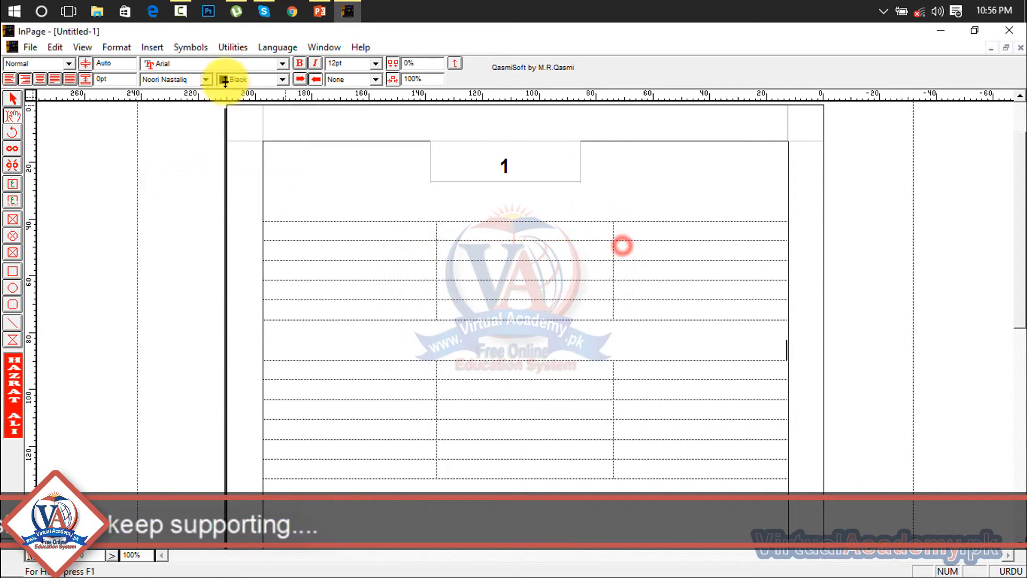
- Open the Object Lock dialog to view its object number setting, and close it
{"action": "left_click", "coordinate": [153, 47]}
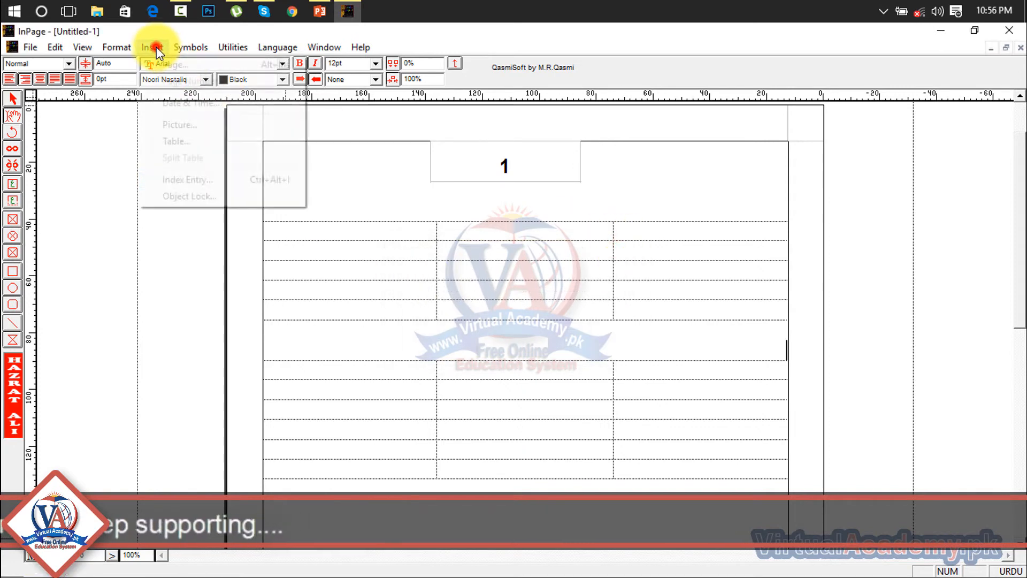
{"action": "left_click", "coordinate": [194, 195]}
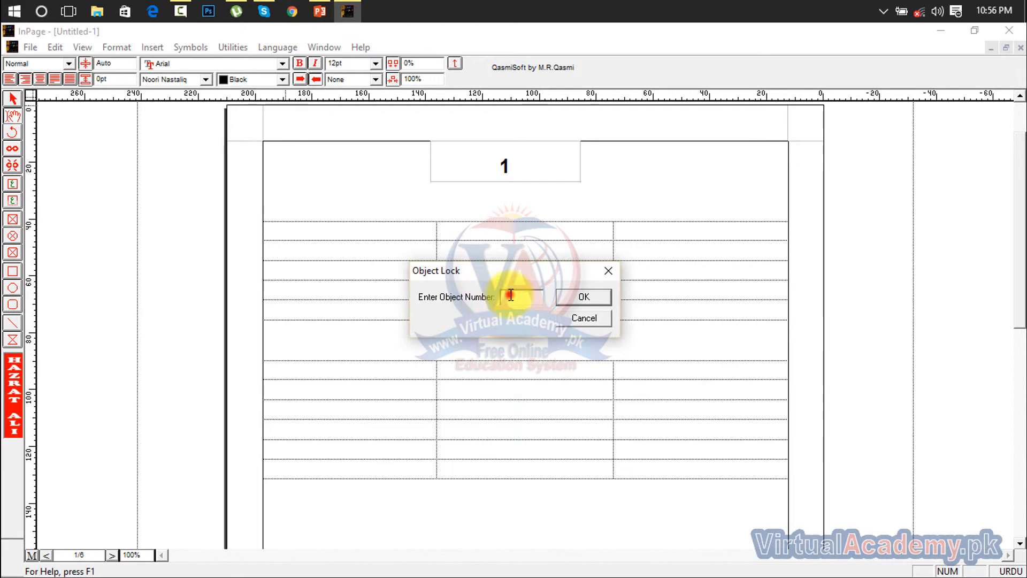
{"action": "left_click", "coordinate": [559, 301]}
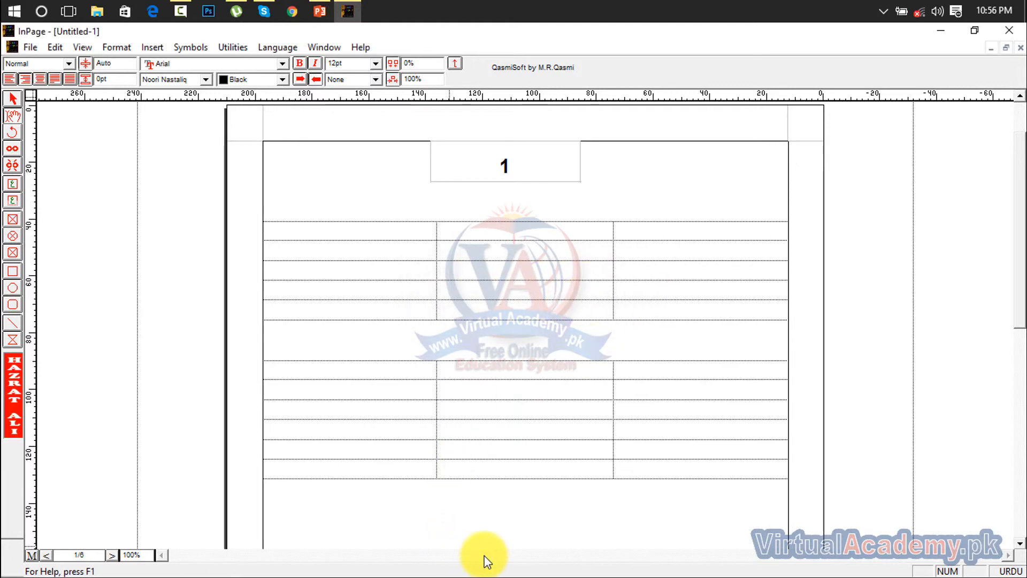
- Select both tables on page 1, look over the available insert commands and symbols, and clear the selection
{"action": "left_click_drag", "start_coordinate": [726, 172], "coordinate": [396, 506]}
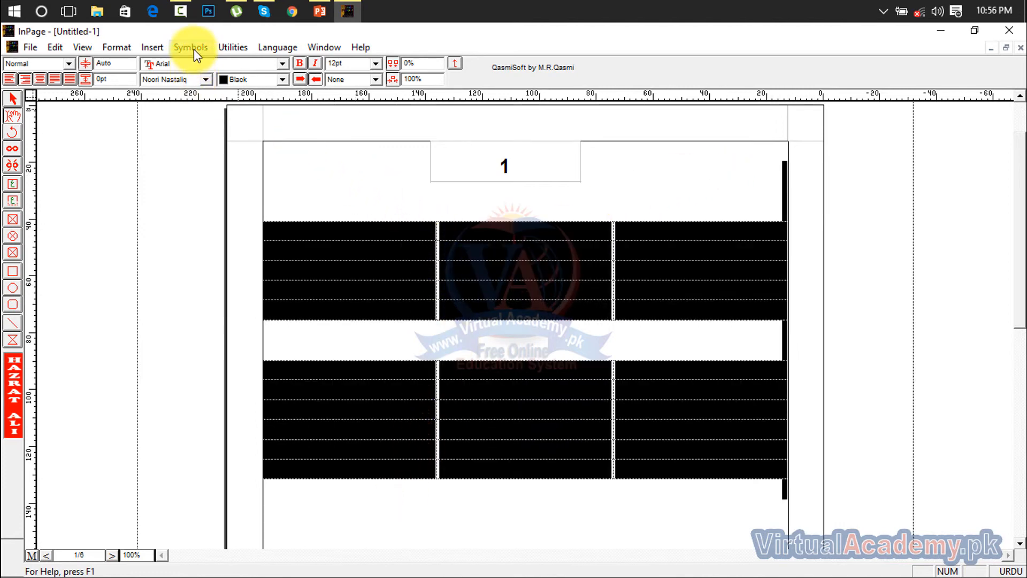
{"action": "left_click", "coordinate": [155, 48]}
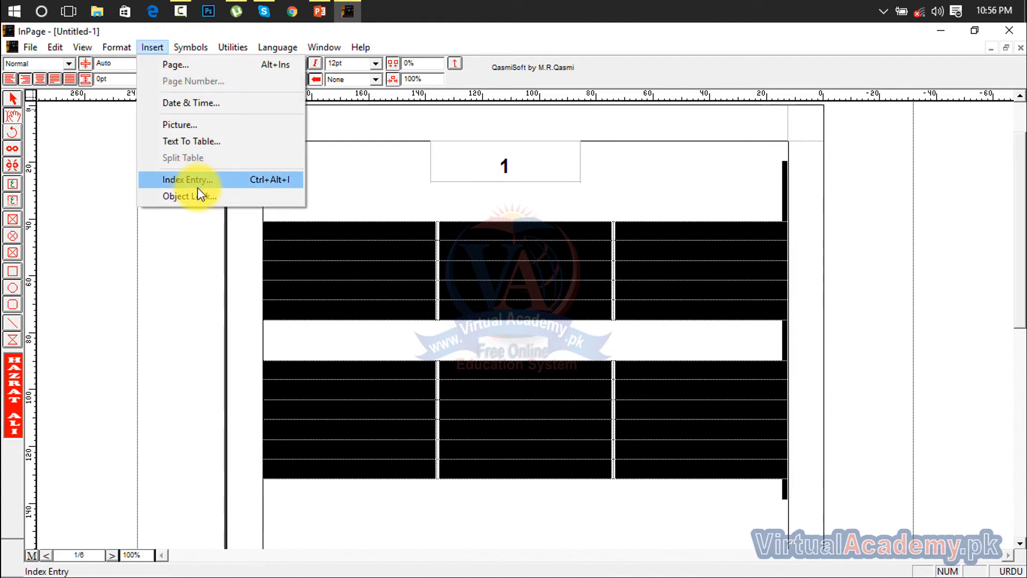
{"action": "mouse_move", "coordinate": [194, 50]}
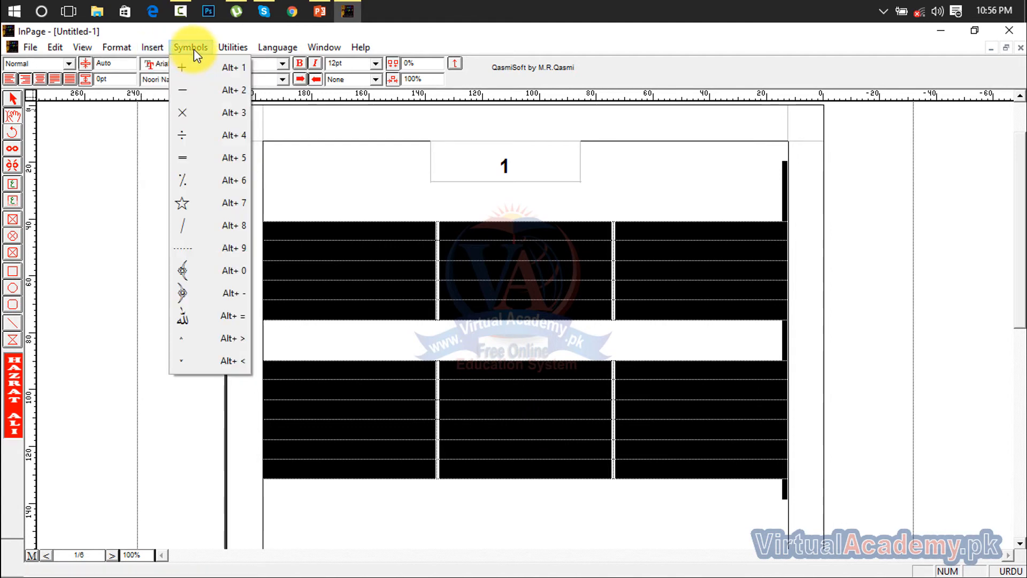
{"action": "left_click", "coordinate": [495, 301]}
{"action": "left_click", "coordinate": [499, 317]}
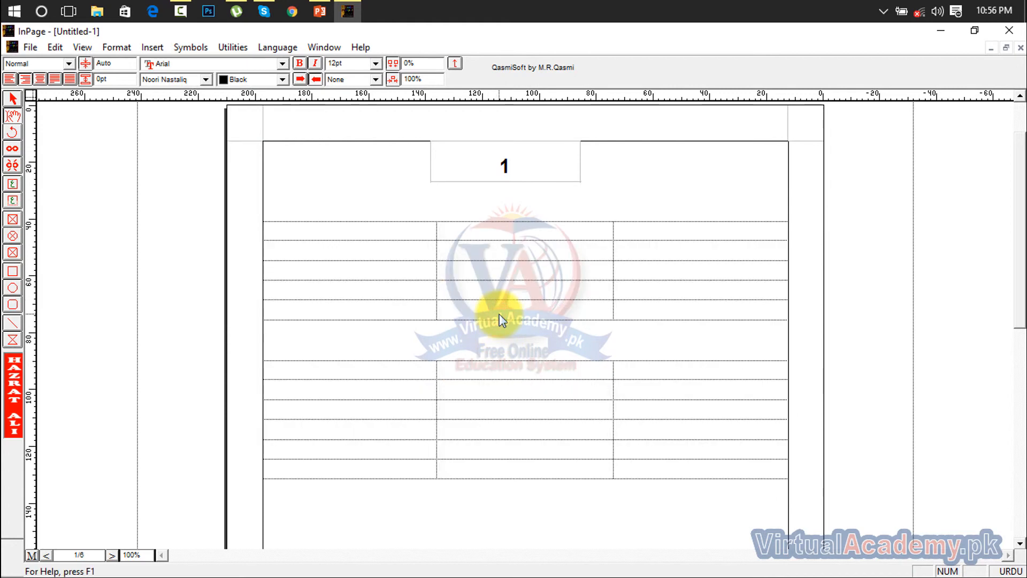